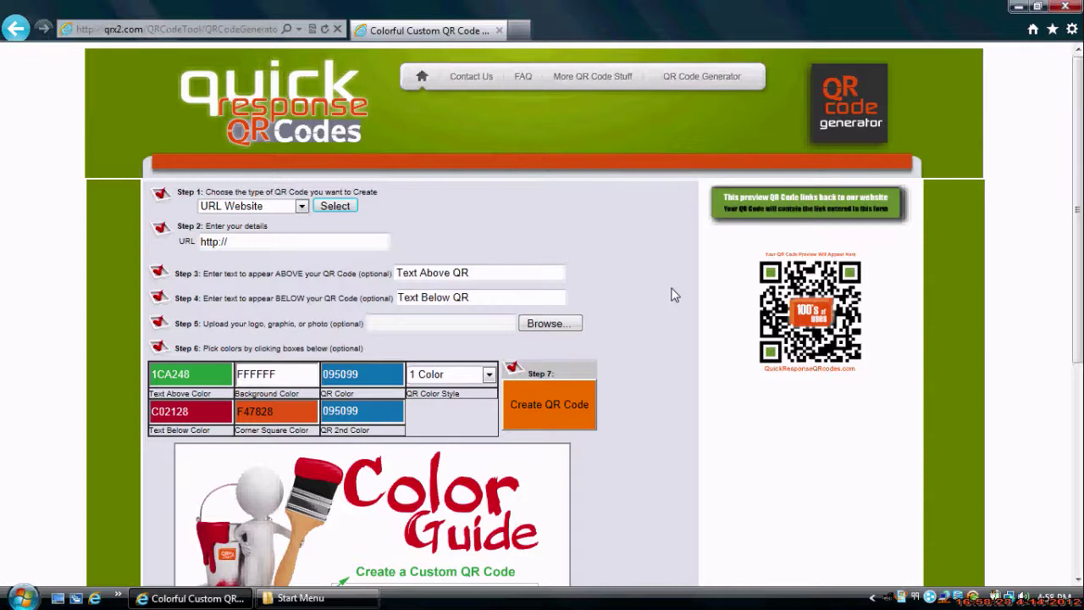
# Show the list of QR code types, keeping URL Website as the selected type.
pyautogui.click(301, 207)
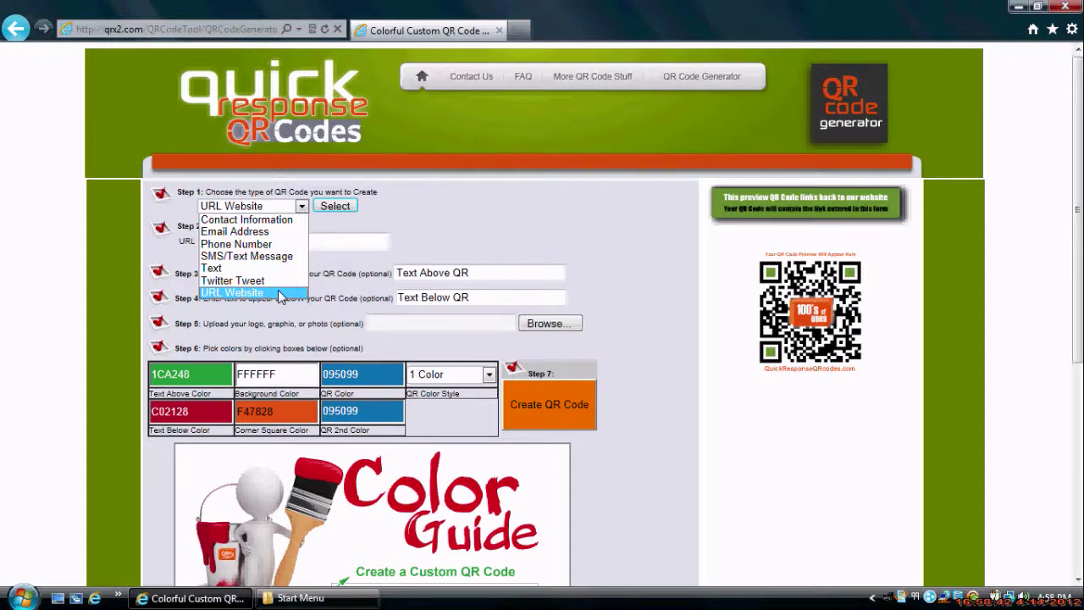
# Load the Contact Information form, then choose Twitter Tweet as the code type.
pyautogui.click(278, 220)
pyautogui.click(332, 211)
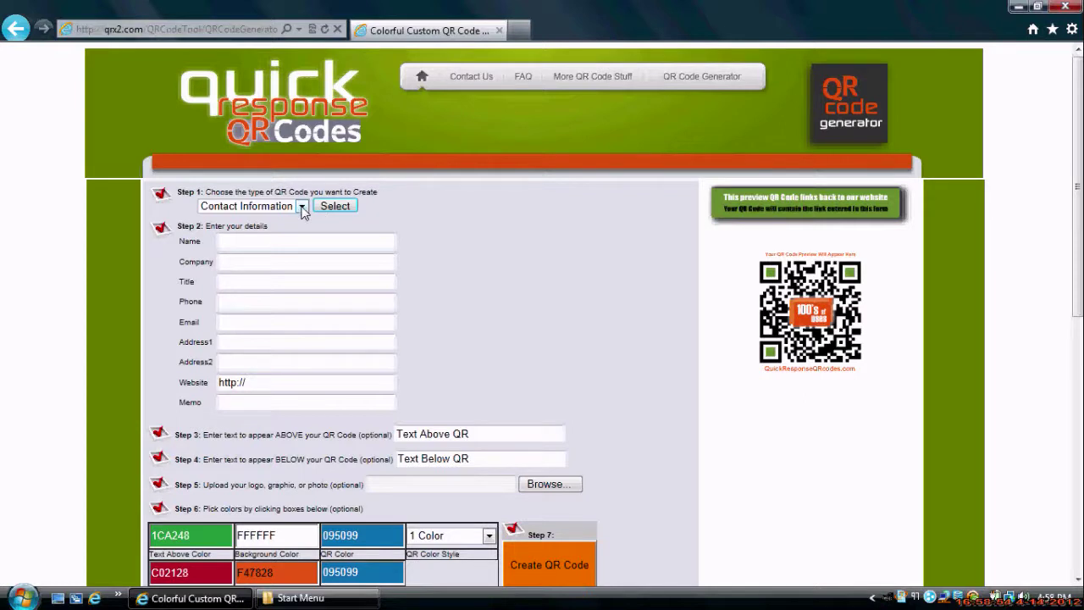
pyautogui.click(302, 207)
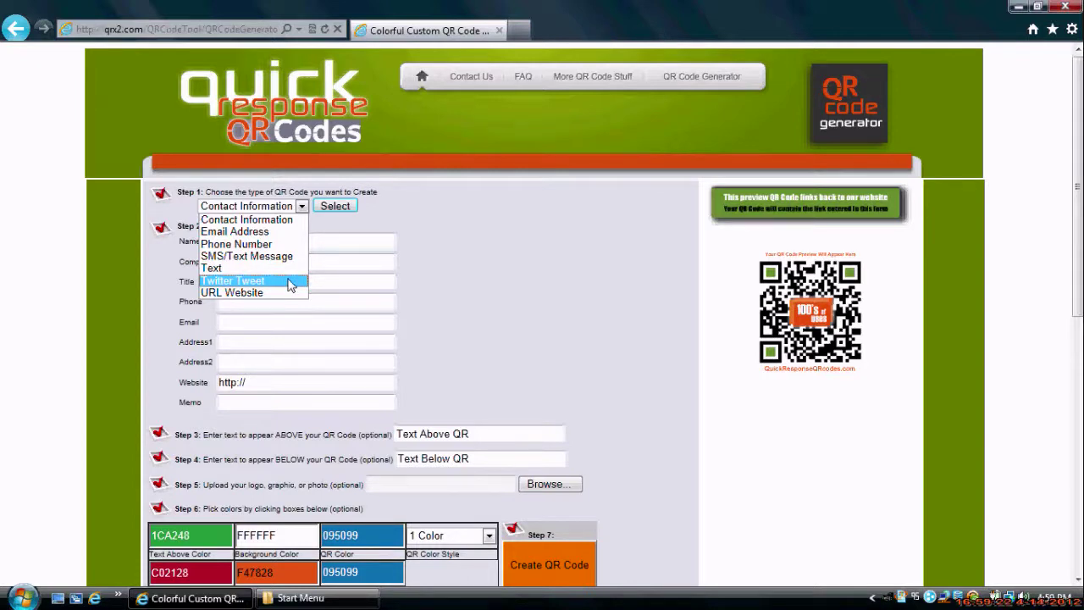
pyautogui.click(290, 281)
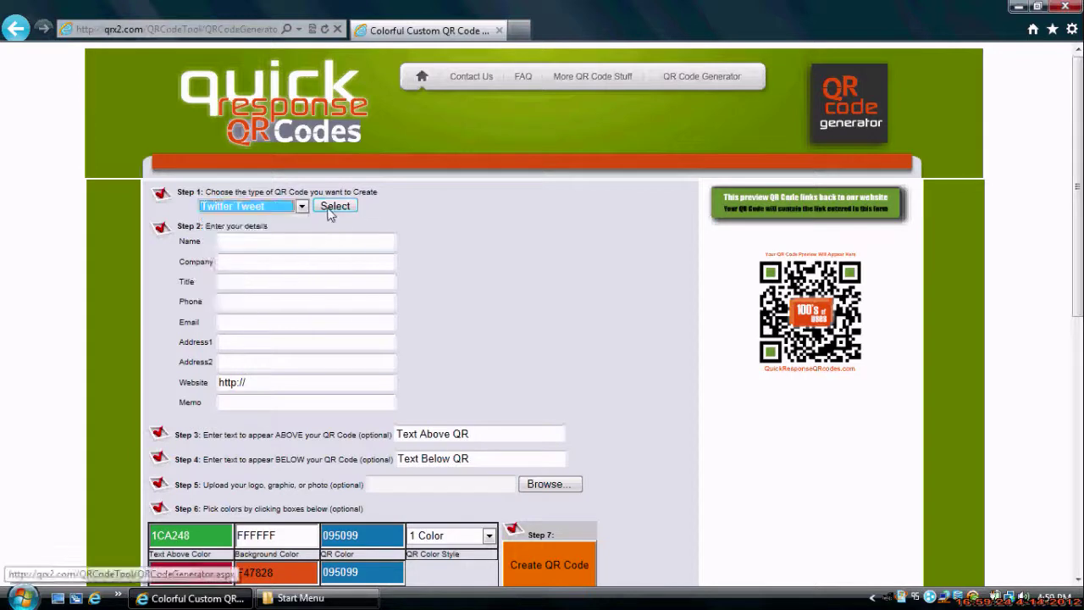
# Load the Tweet form, then switch the code type back to URL Website.
pyautogui.click(330, 212)
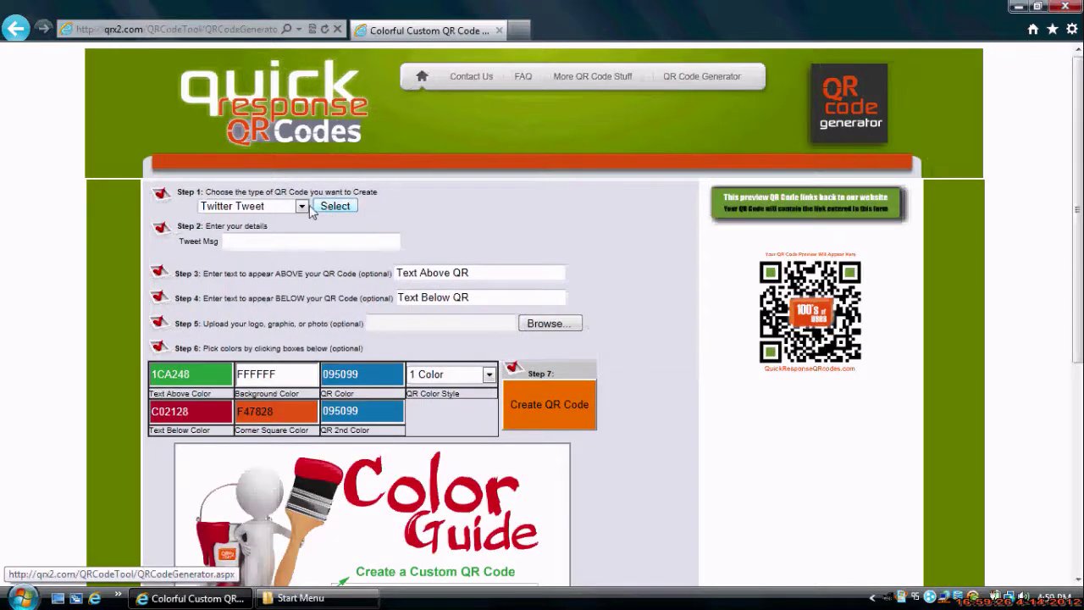
pyautogui.click(302, 205)
pyautogui.click(280, 293)
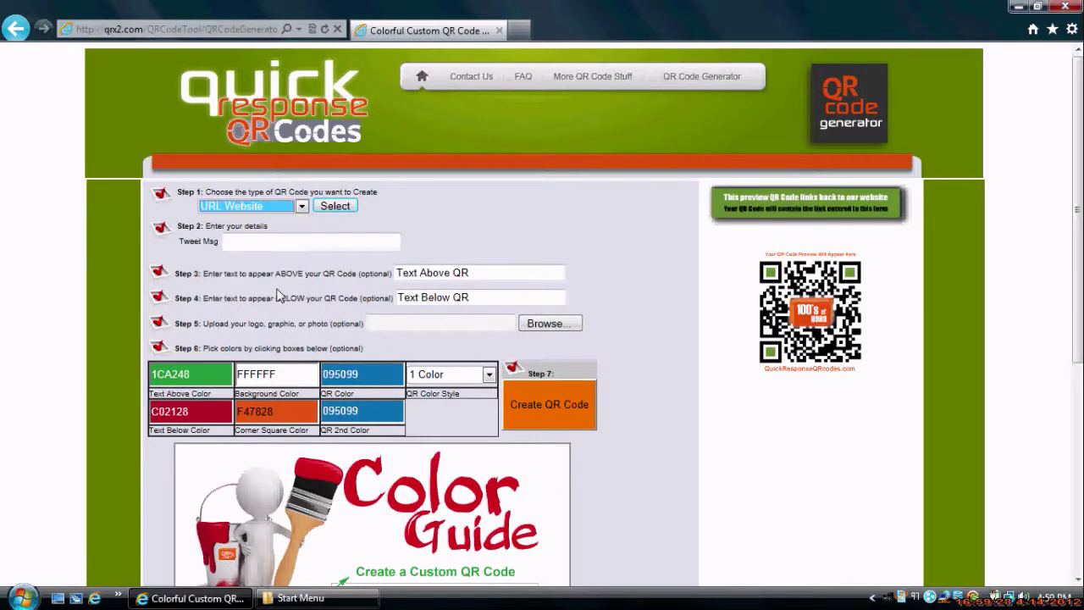
pyautogui.click(331, 207)
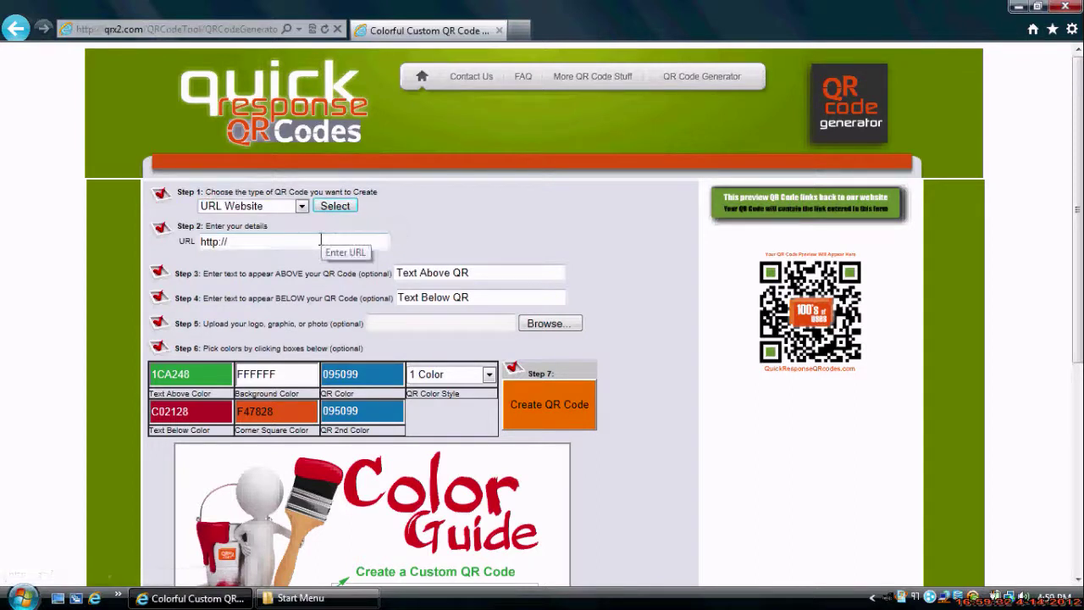
pyautogui.click(320, 242)
pyautogui.write('www')
pyautogui.write('.')
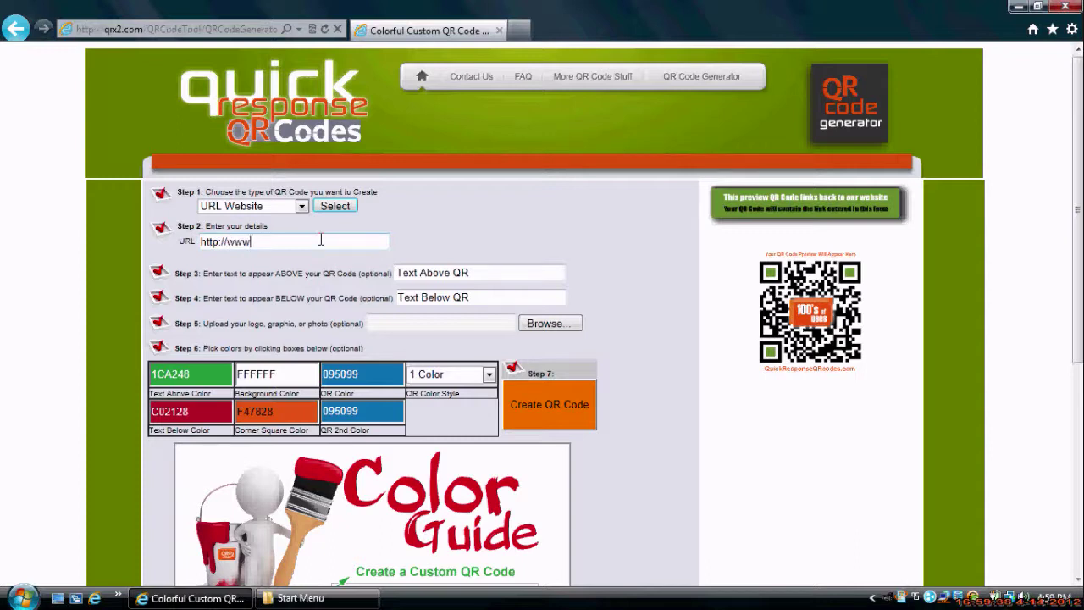
pyautogui.write('qr')
pyautogui.write('x2.com')
pyautogui.press('Tab')
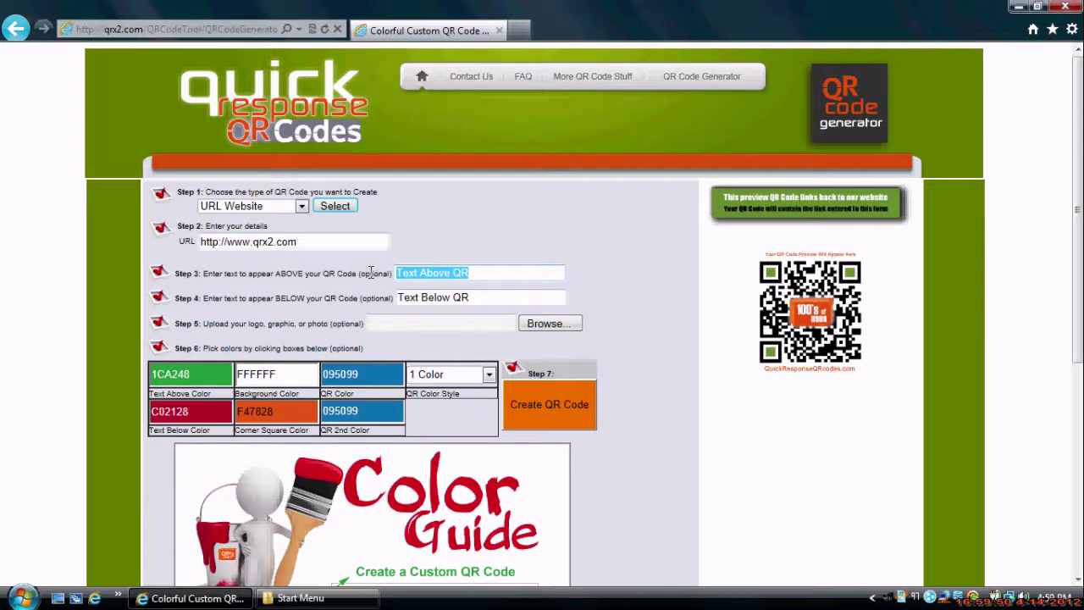
# Caption the code 'Make Full Color' above and 'QR Codes' below.
pyautogui.press('BackSpace')
pyautogui.write('Mak')
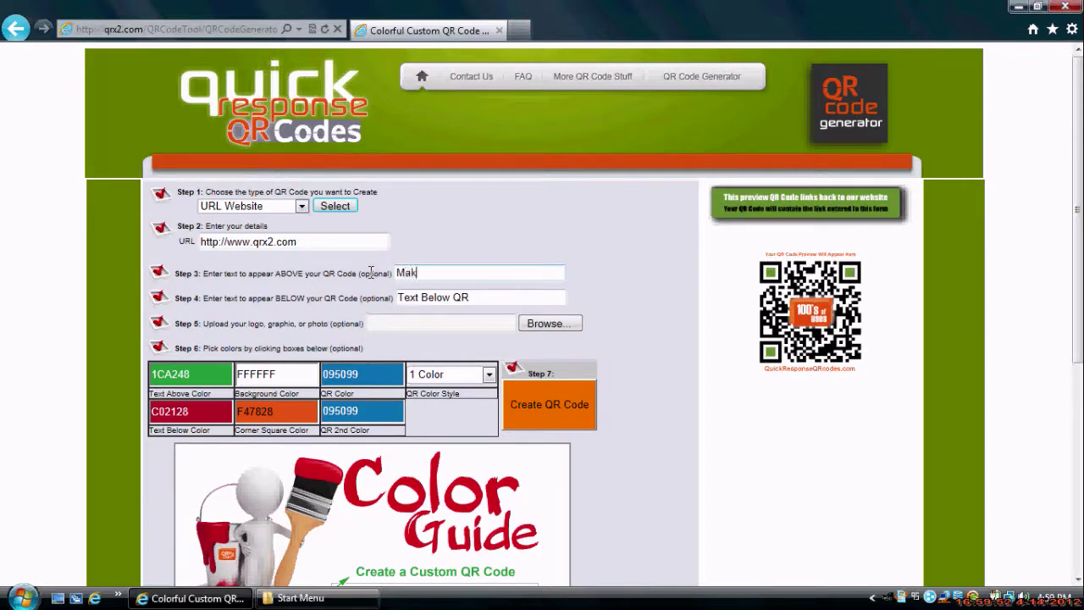
pyautogui.write('e Full ')
pyautogui.write('Col')
pyautogui.write('or')
pyautogui.press('BackSpace')
pyautogui.press('BackSpace')
pyautogui.press('BackSpace')
pyautogui.write('lor')
pyautogui.moveTo(479, 296); pyautogui.dragTo(355, 290)
pyautogui.write('QR C')
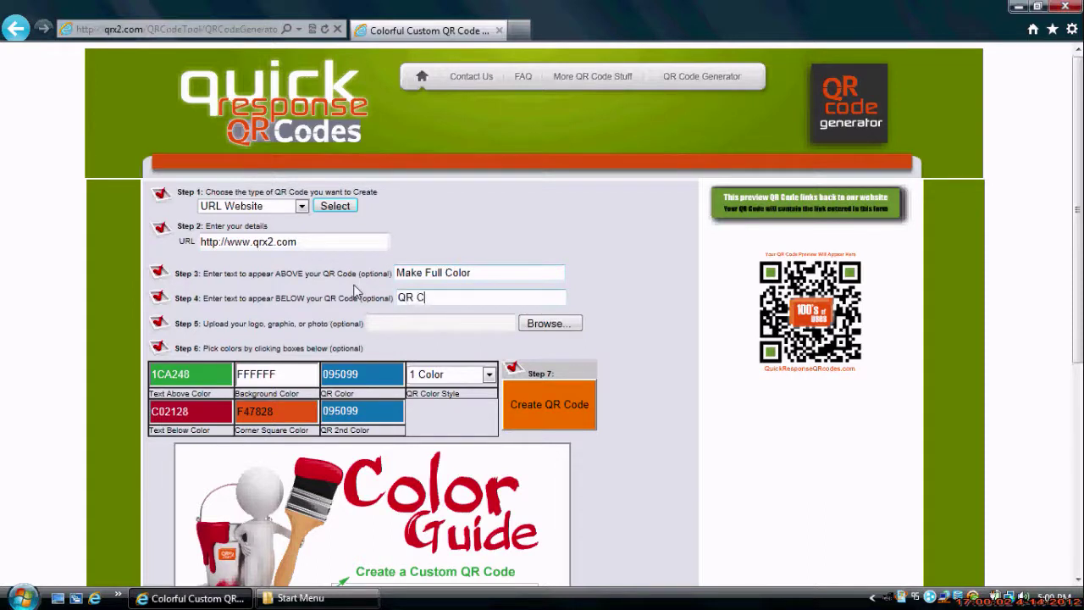
pyautogui.write('odes')
pyautogui.click(541, 323)
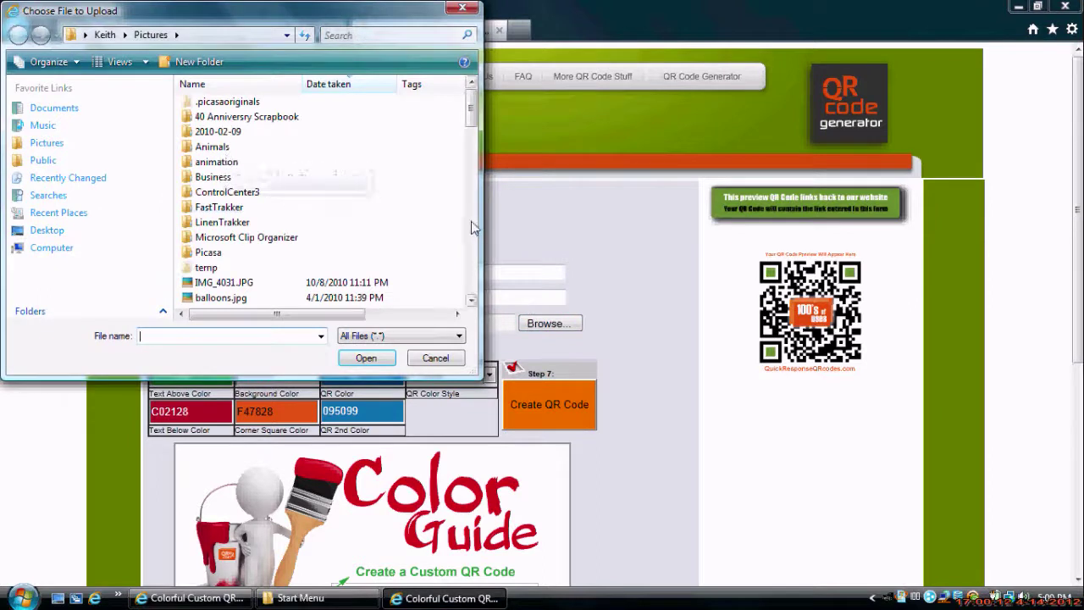
# Attach the logo JPG from the Pictures folder as the upload image.
pyautogui.scroll(-10, 472, 227)
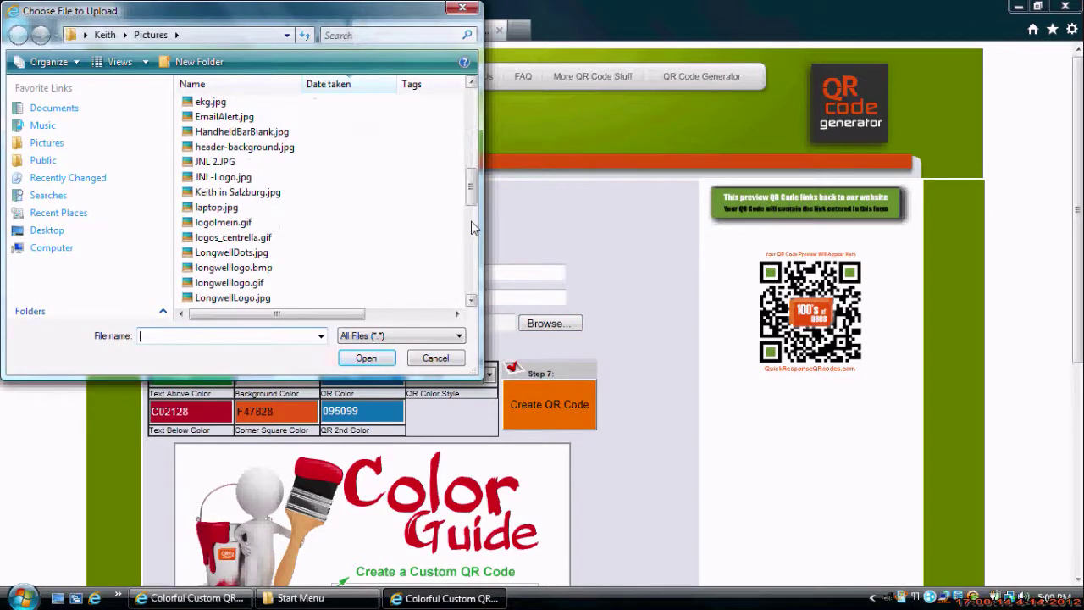
pyautogui.click(266, 254)
pyautogui.click(366, 357)
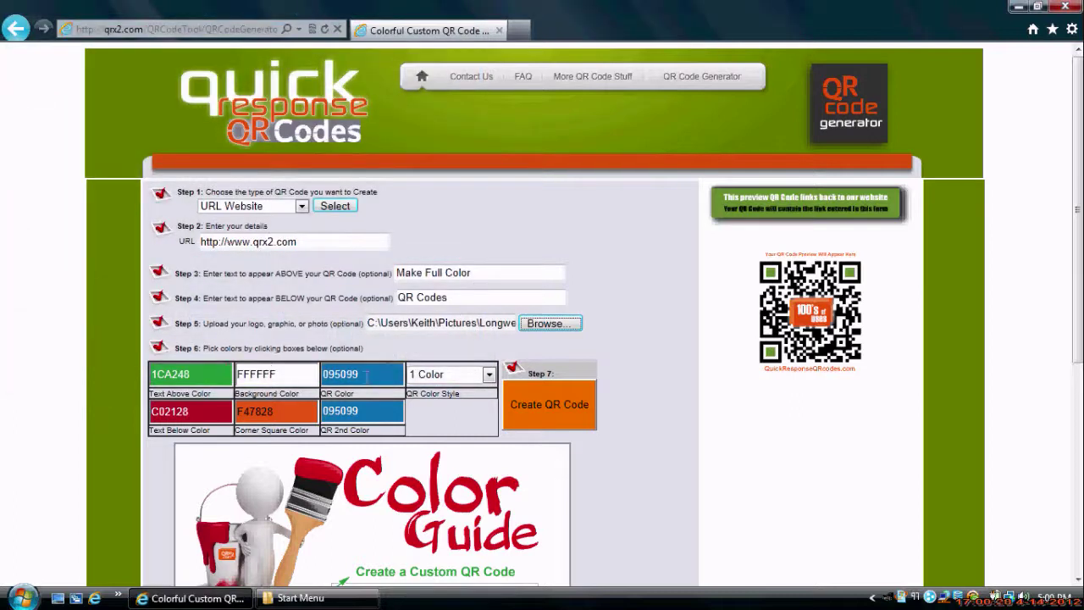
# Keep the 1 Color style and generate the blue QR code preview.
pyautogui.click(489, 377)
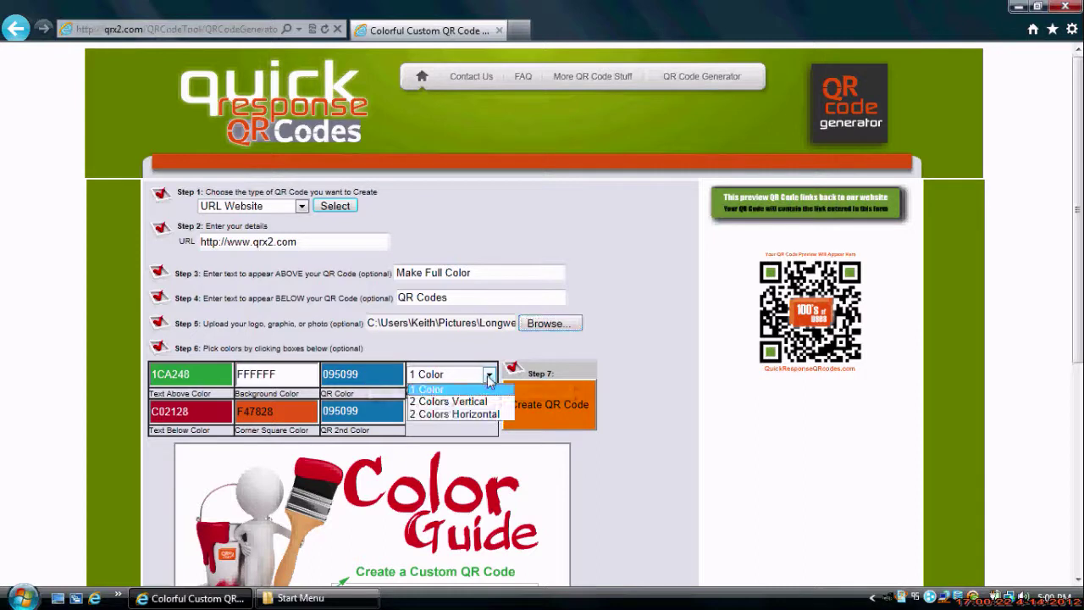
pyautogui.click(488, 377)
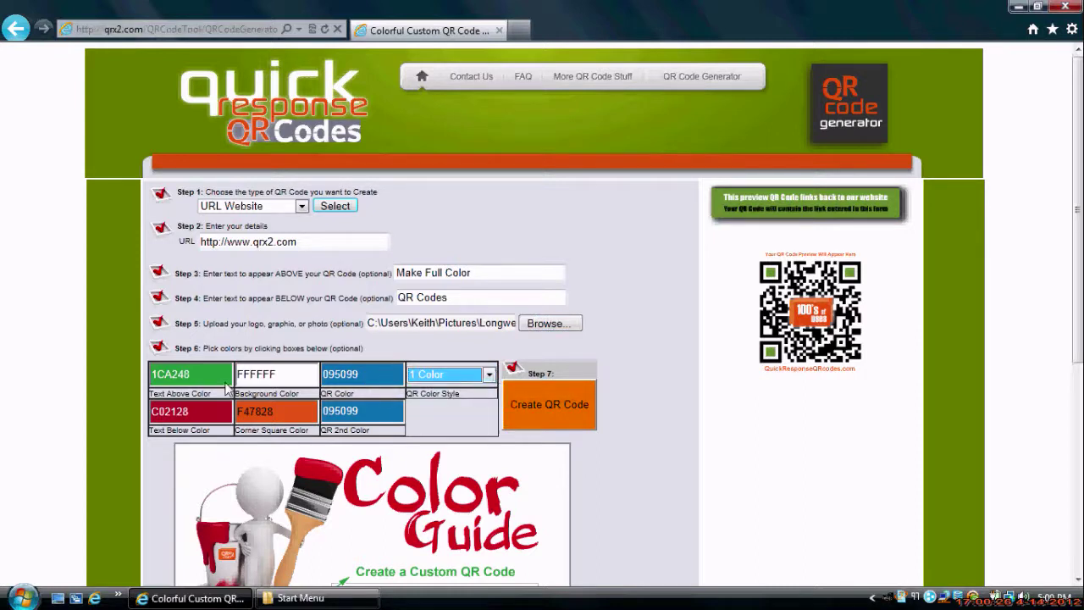
pyautogui.click(550, 405)
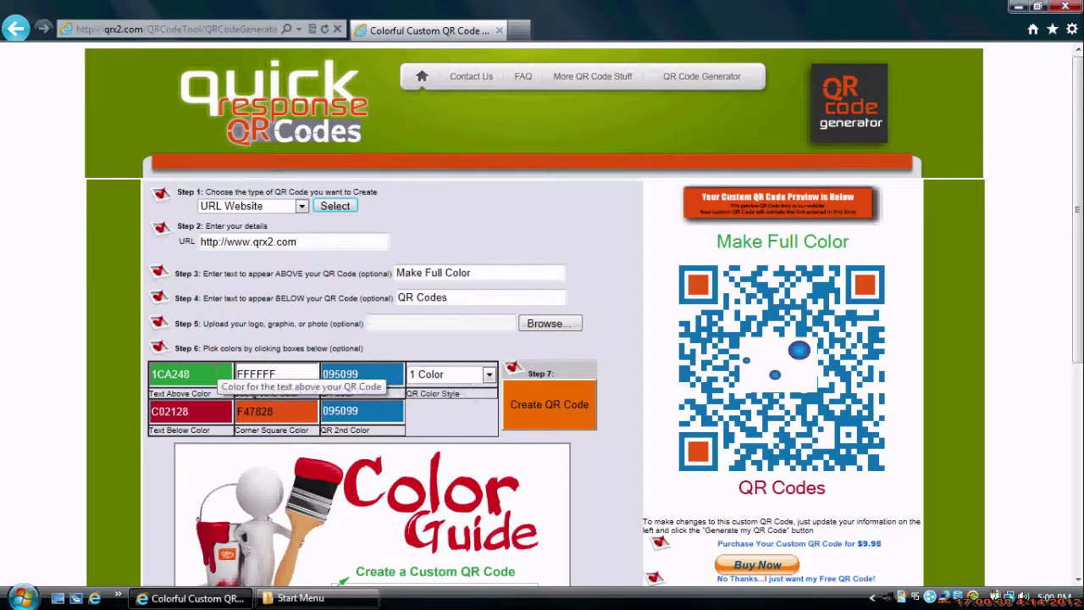
# Set the text-above colour to blue 095099.
pyautogui.click(227, 373)
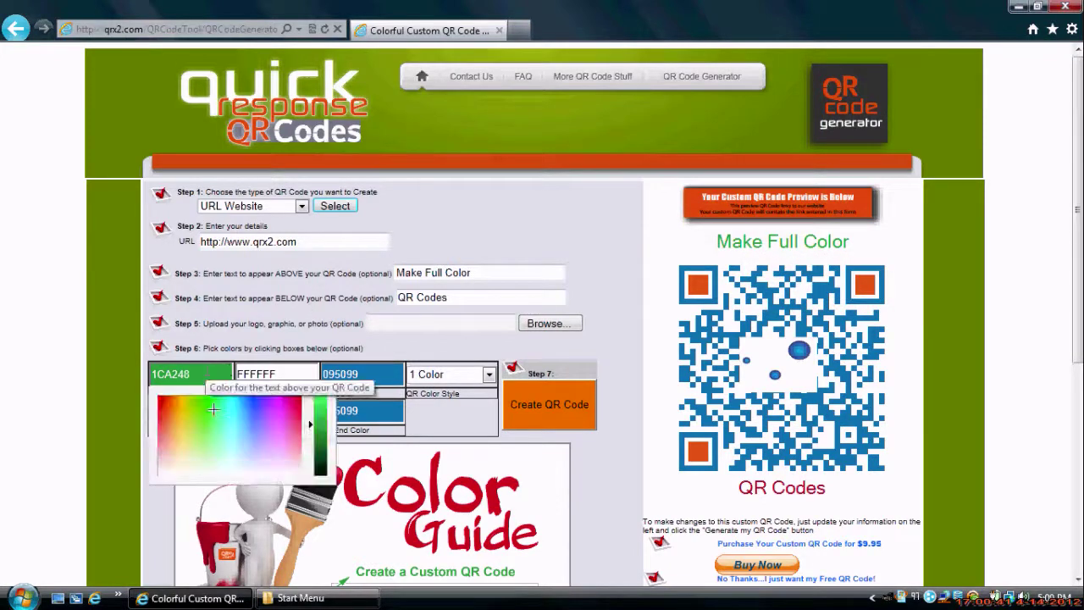
pyautogui.click(376, 375)
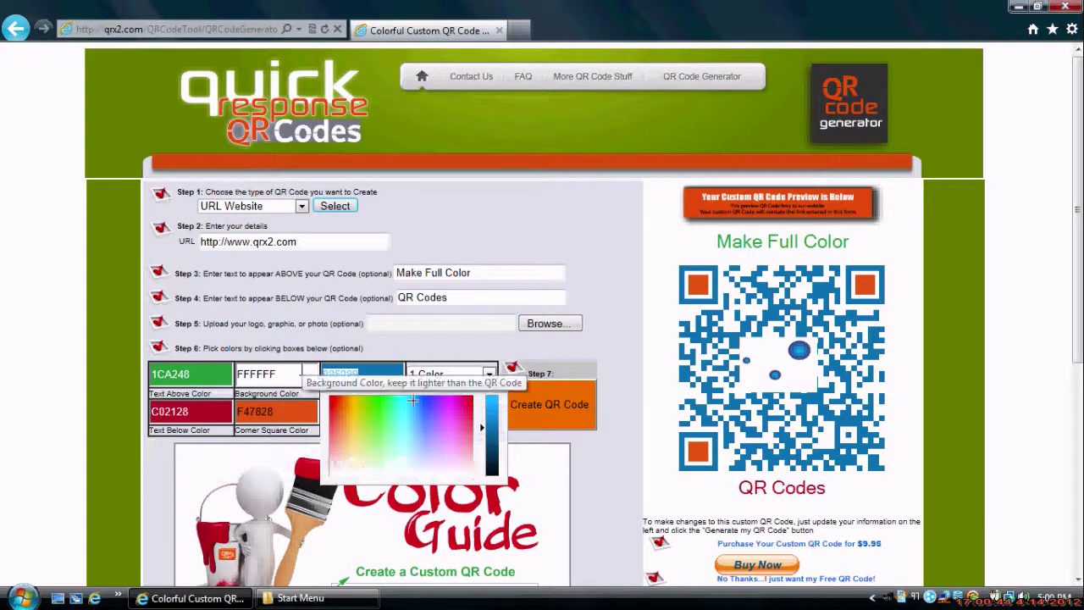
pyautogui.click(169, 374)
pyautogui.write('095099')
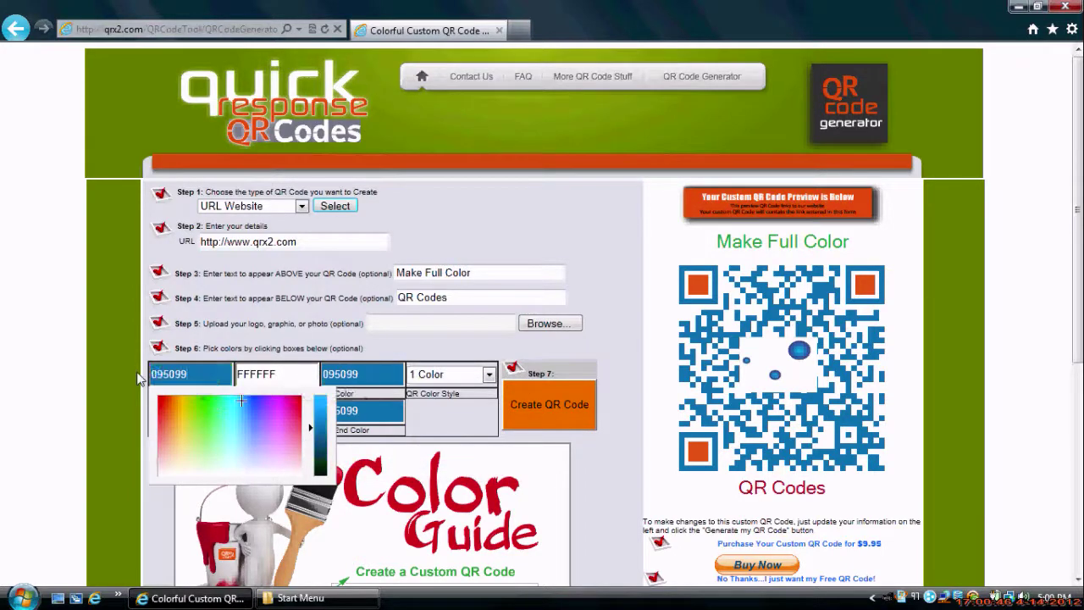
pyautogui.click(270, 373)
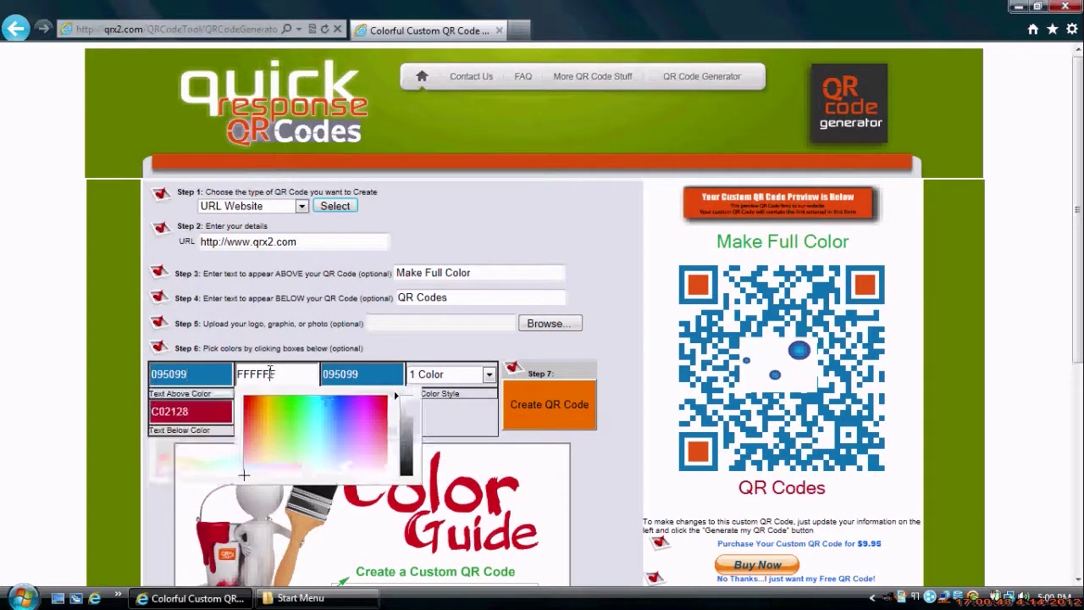
# Set the text-below colour to red CC0000.
pyautogui.click(188, 410)
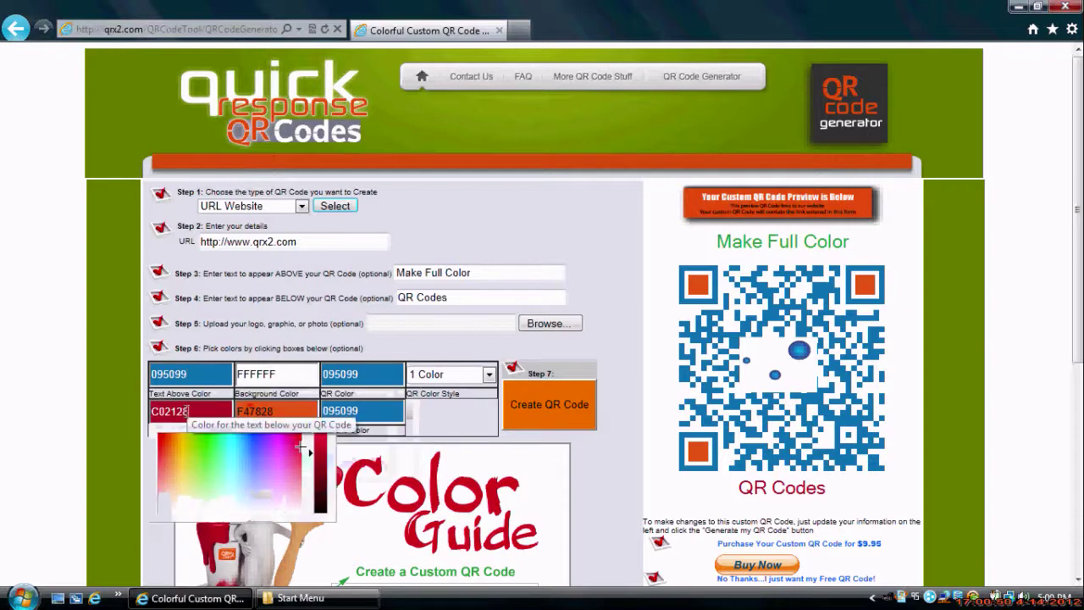
pyautogui.moveTo(277, 465)
pyautogui.mouseDown()
pyautogui.moveTo(244, 470)
pyautogui.moveTo(227, 450)
pyautogui.mouseUp()
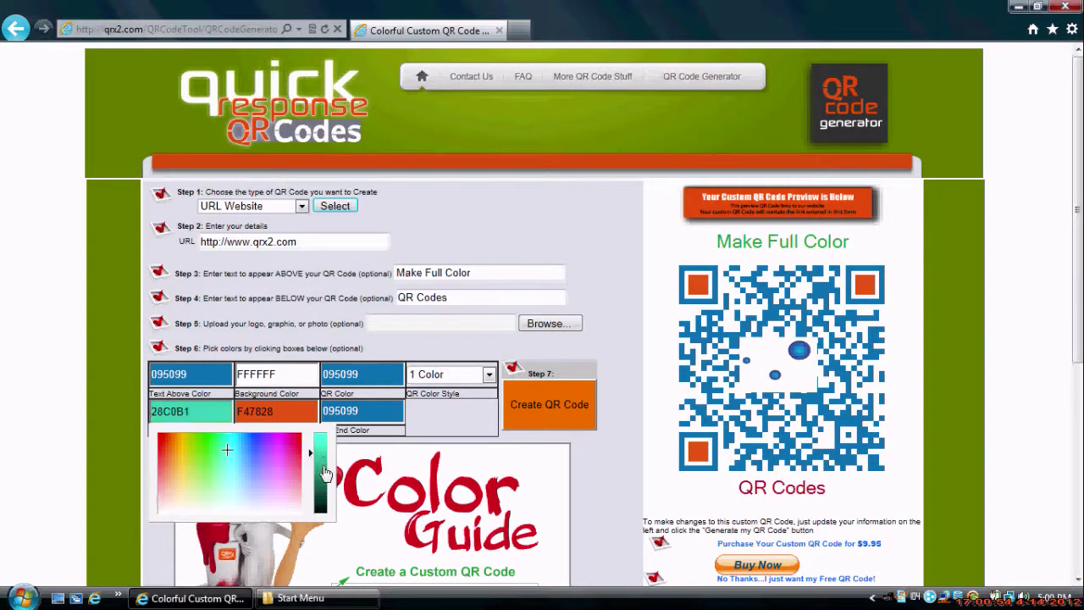
pyautogui.moveTo(325, 472); pyautogui.dragTo(322, 472)
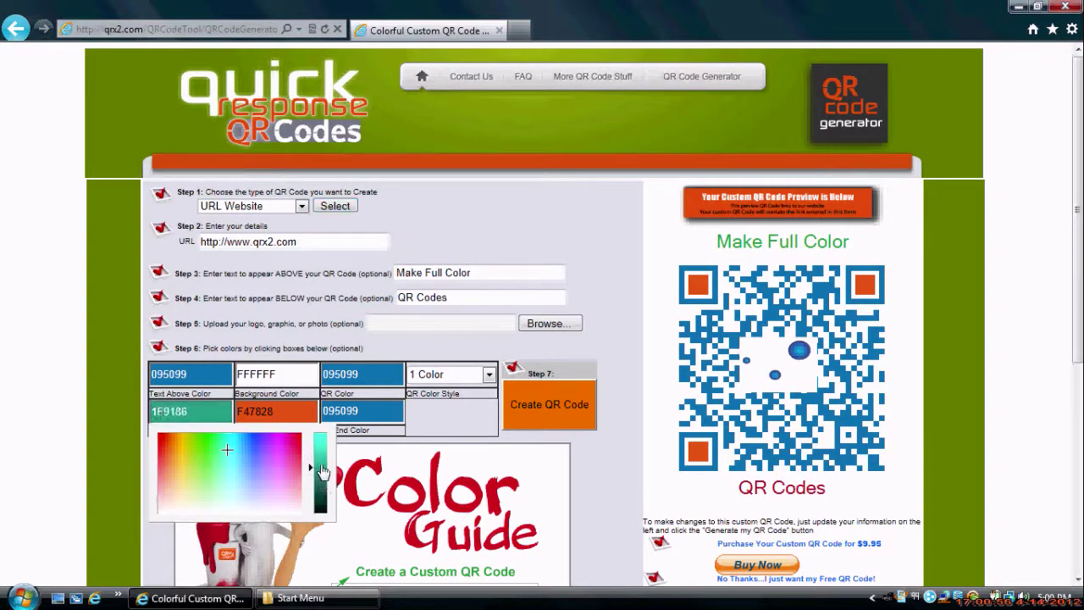
pyautogui.moveTo(321, 472); pyautogui.dragTo(321, 462)
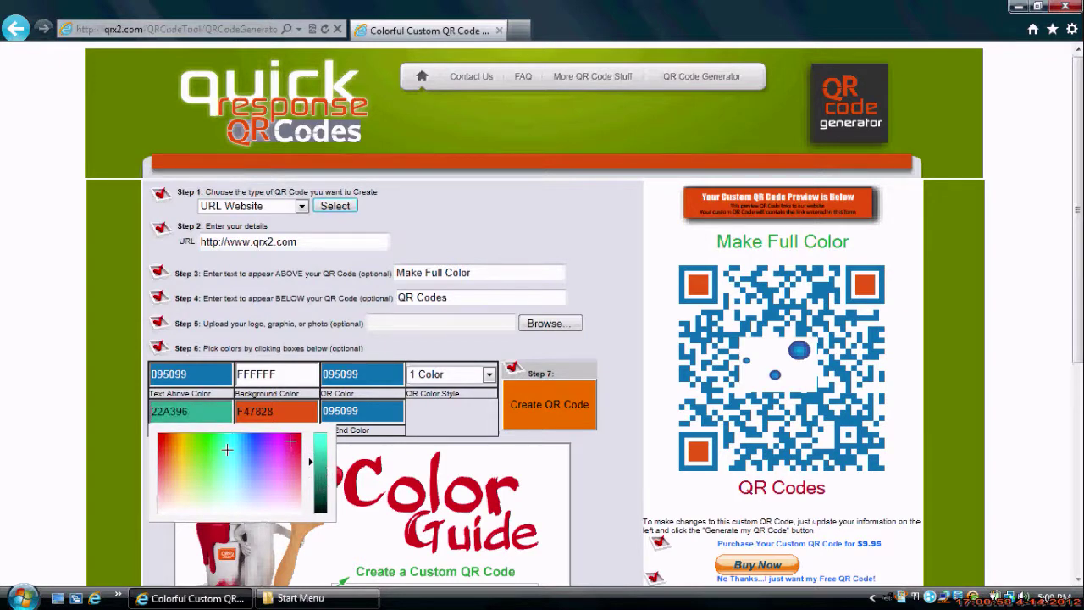
pyautogui.click(301, 432)
pyautogui.moveTo(321, 461); pyautogui.dragTo(324, 457)
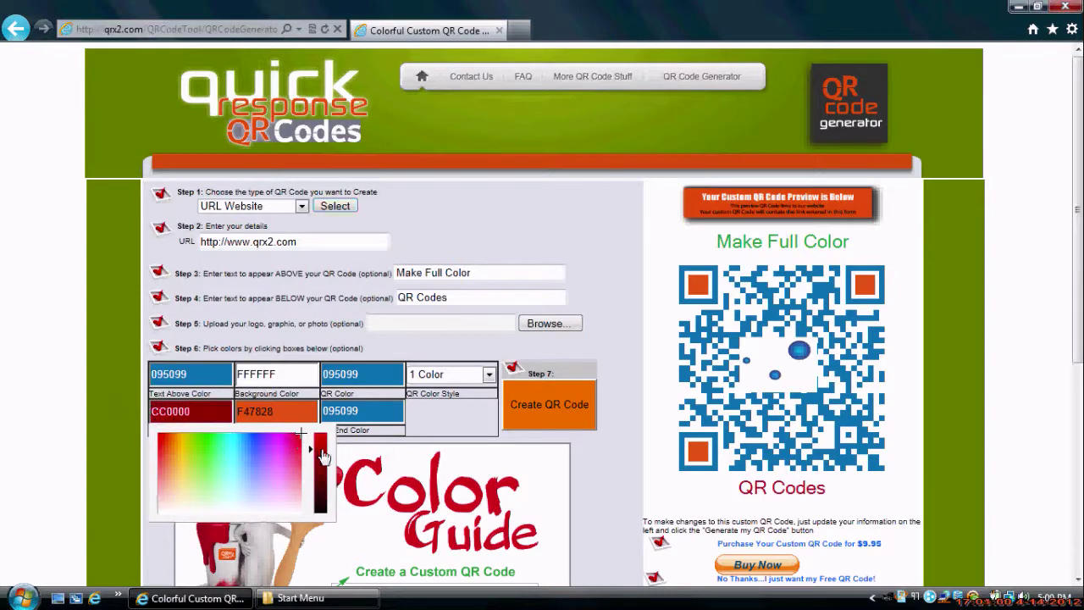
# Tint the background light grey E8E8E8 and try a bright red for the corners.
pyautogui.click(297, 376)
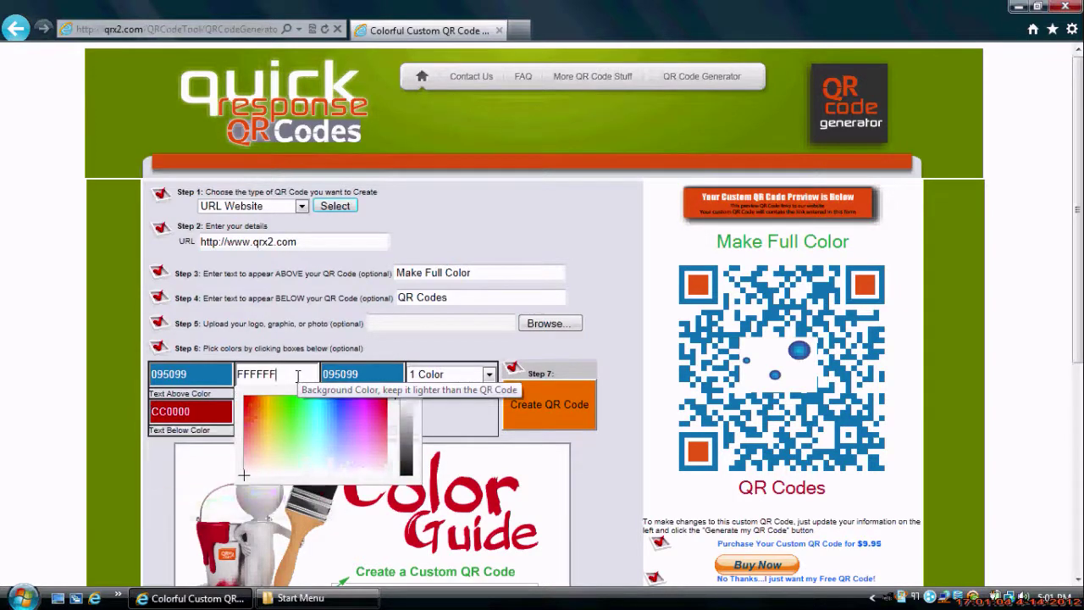
pyautogui.click(405, 404)
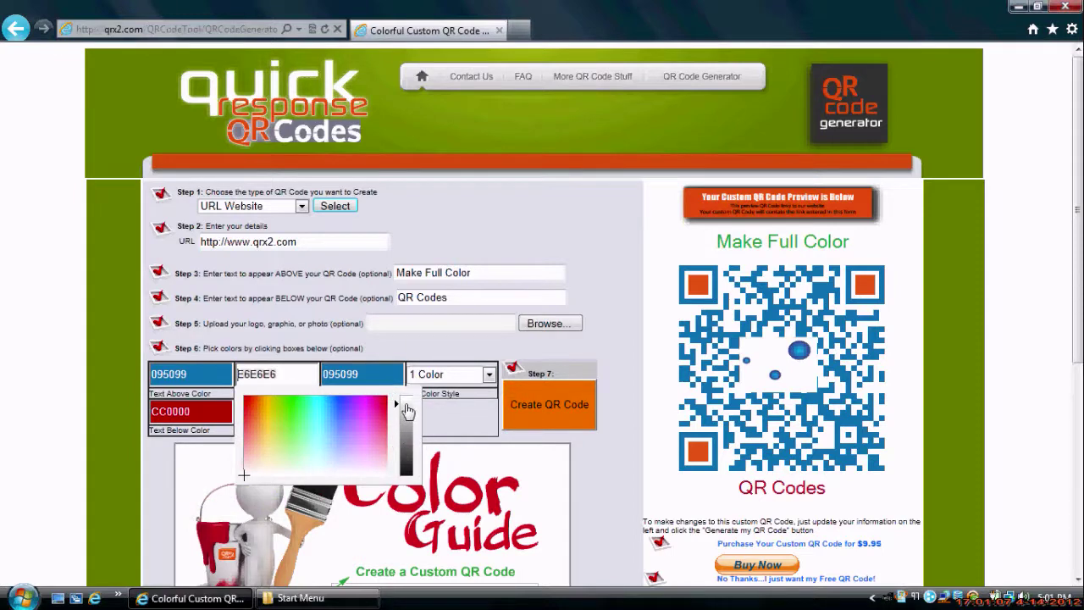
pyautogui.click(371, 373)
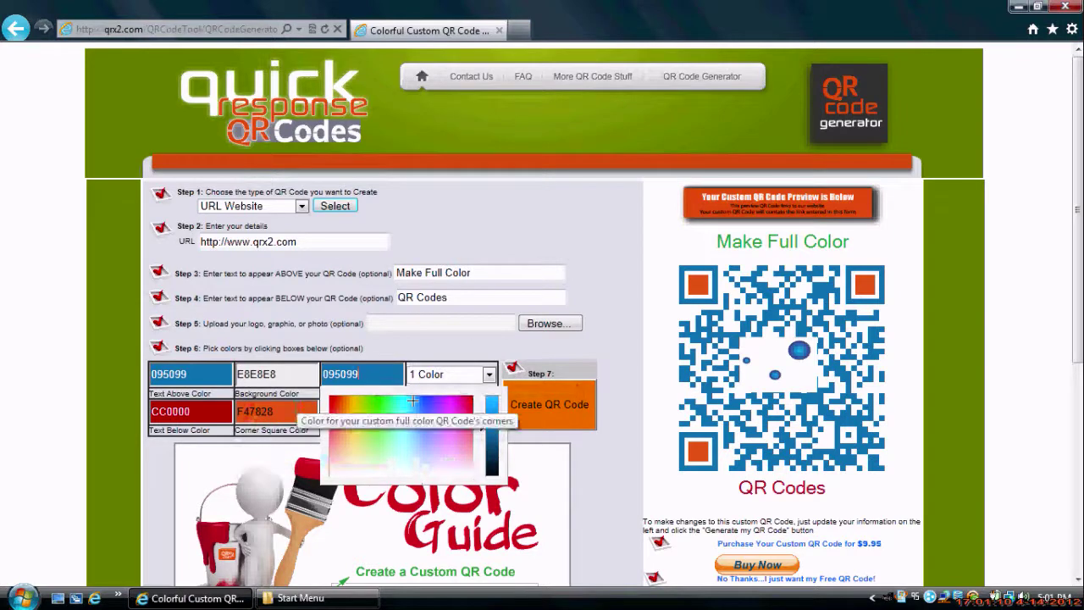
pyautogui.press('Tab')
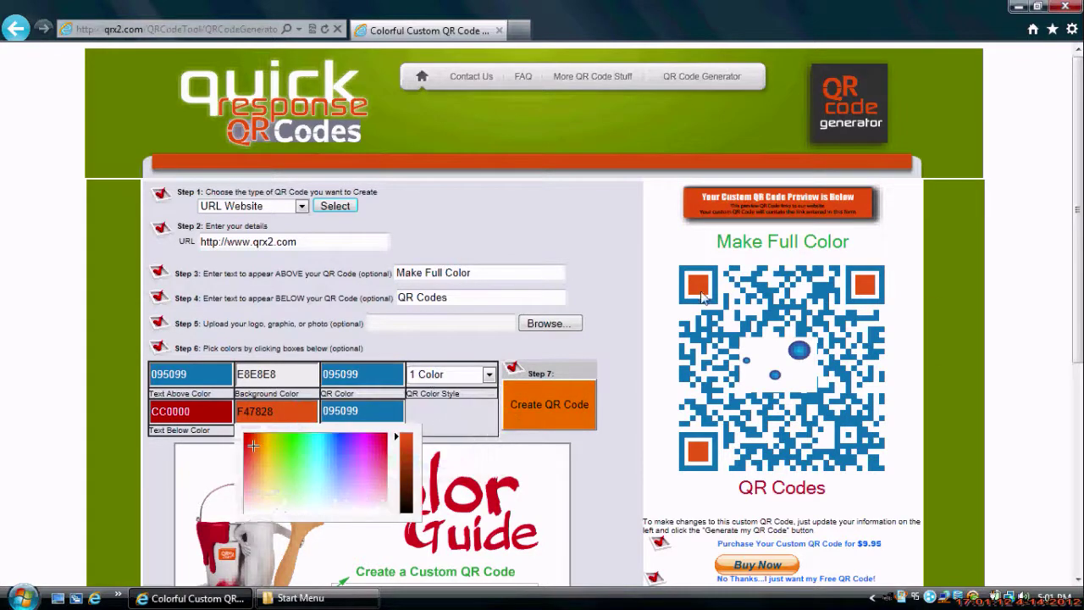
pyautogui.click(249, 441)
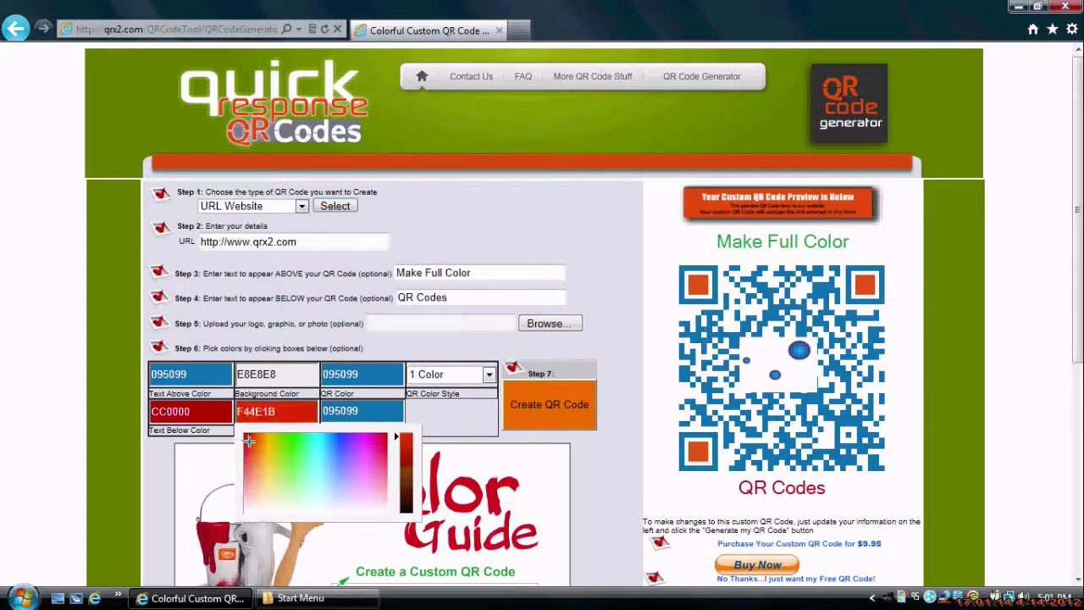
pyautogui.moveTo(249, 441); pyautogui.dragTo(385, 436)
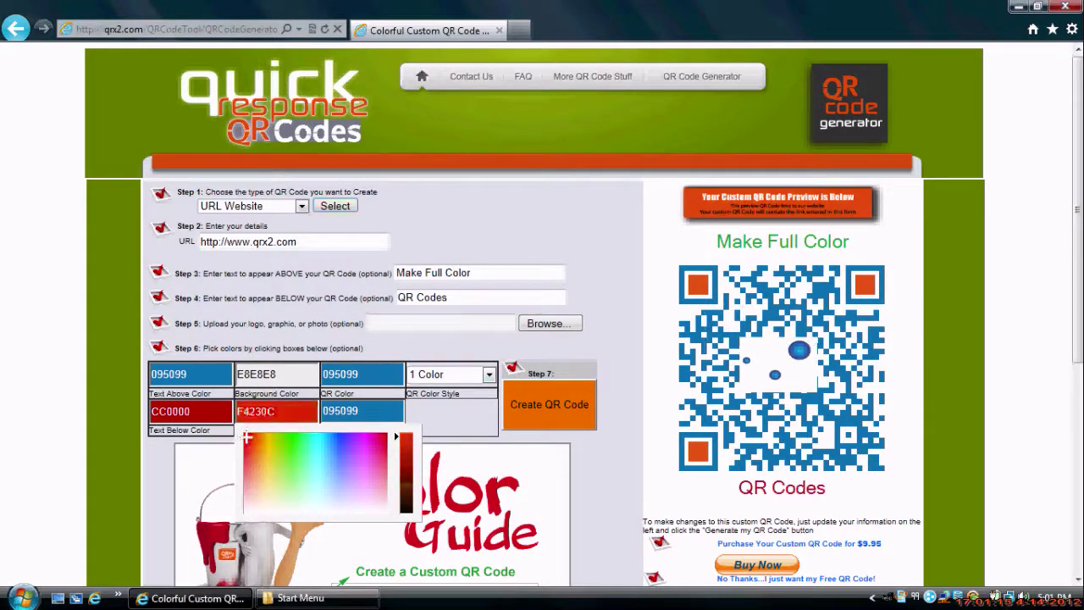
# Copy CC0000 from the text-below colour into the corner square colour.
pyautogui.click(182, 414)
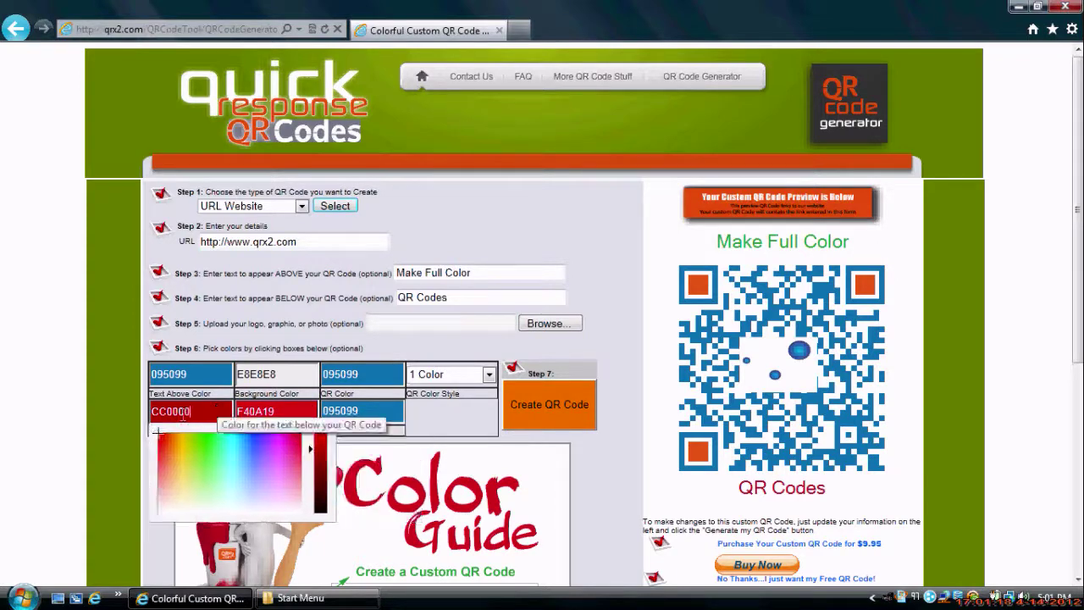
pyautogui.moveTo(183, 415); pyautogui.dragTo(136, 412)
pyautogui.hotkey('ctrl', 'c')
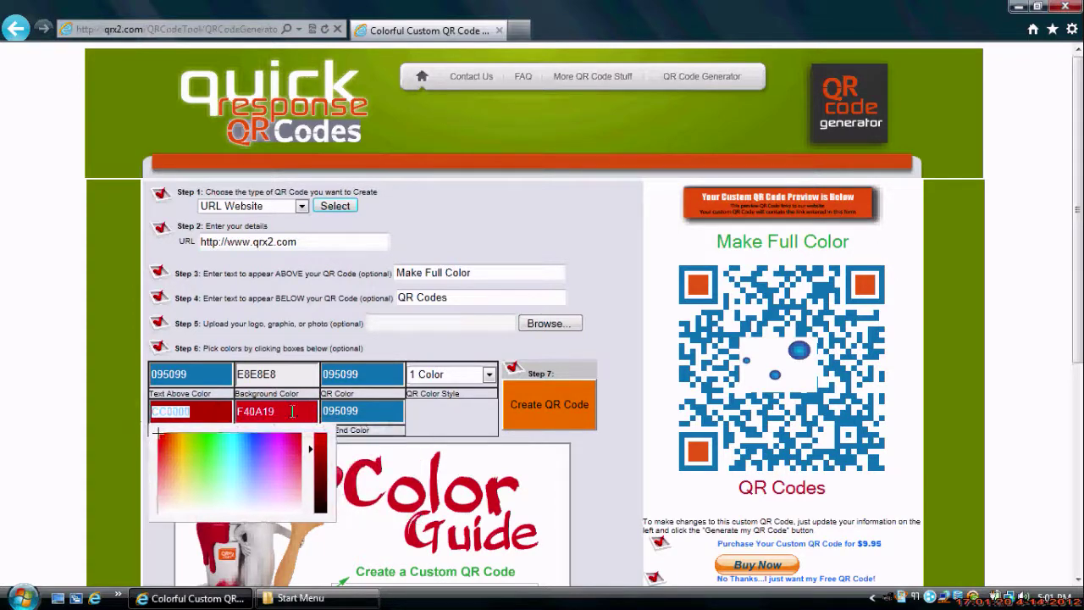
pyautogui.doubleClick(292, 411)
pyautogui.hotkey('ctrl', 'v')
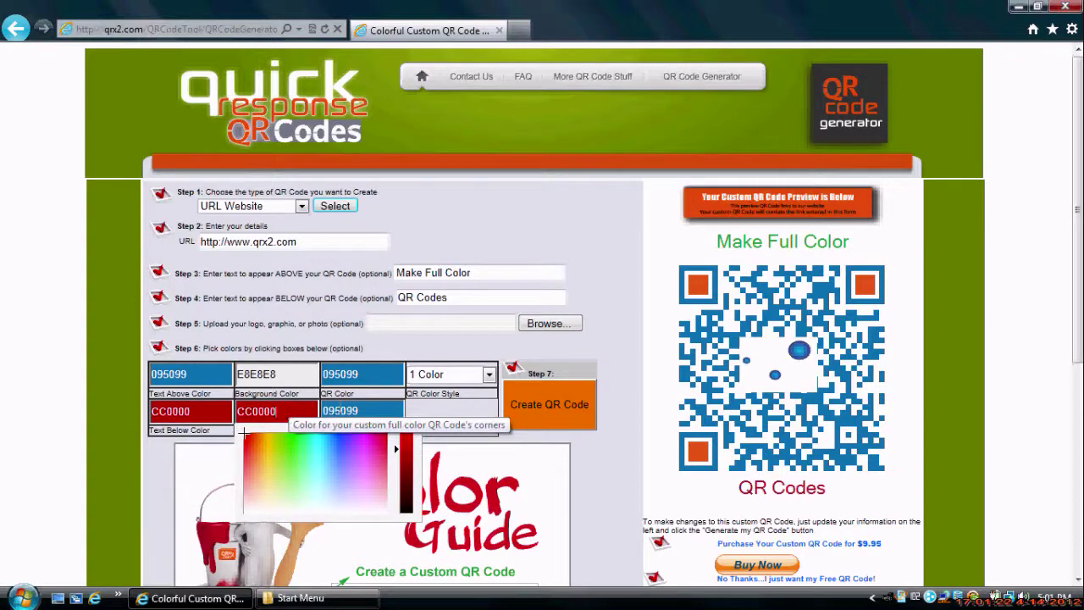
# Choose the 2 Colors Vertical style with second colour blue 0B65C2.
pyautogui.click(489, 378)
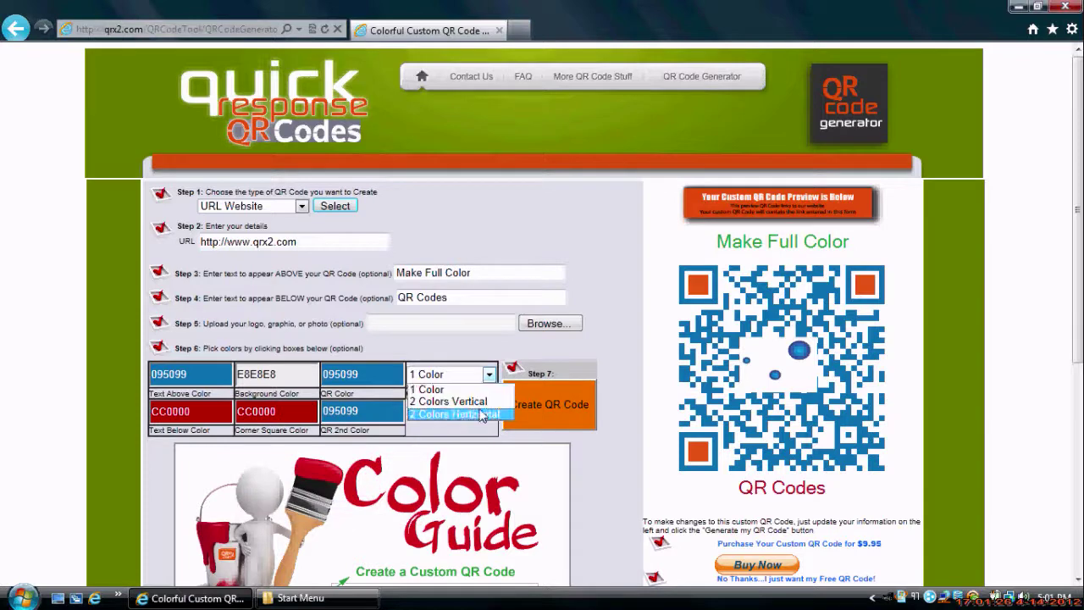
pyautogui.click(478, 402)
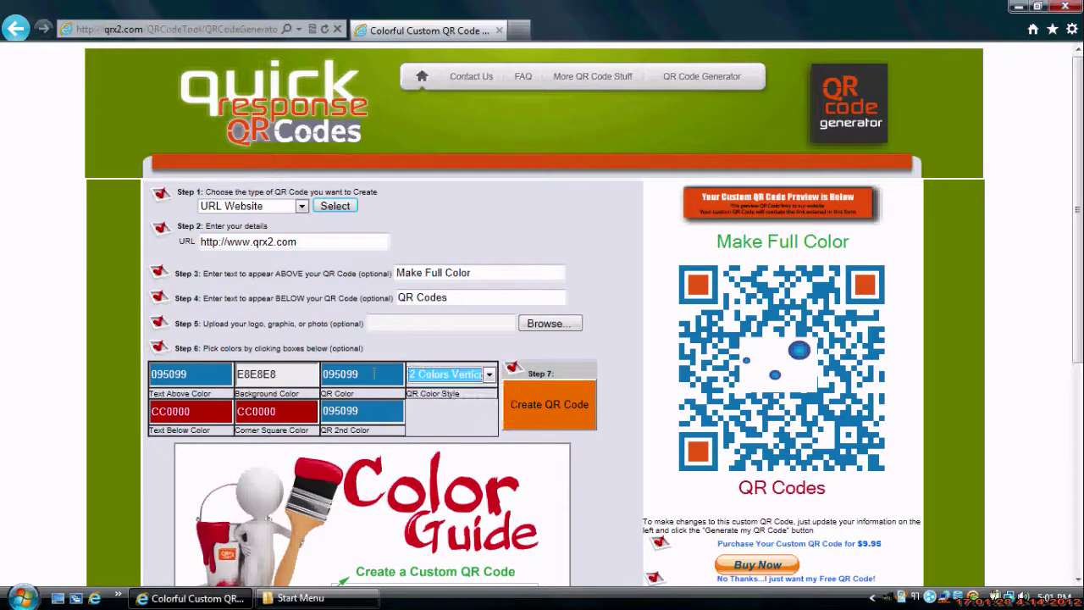
pyautogui.click(375, 410)
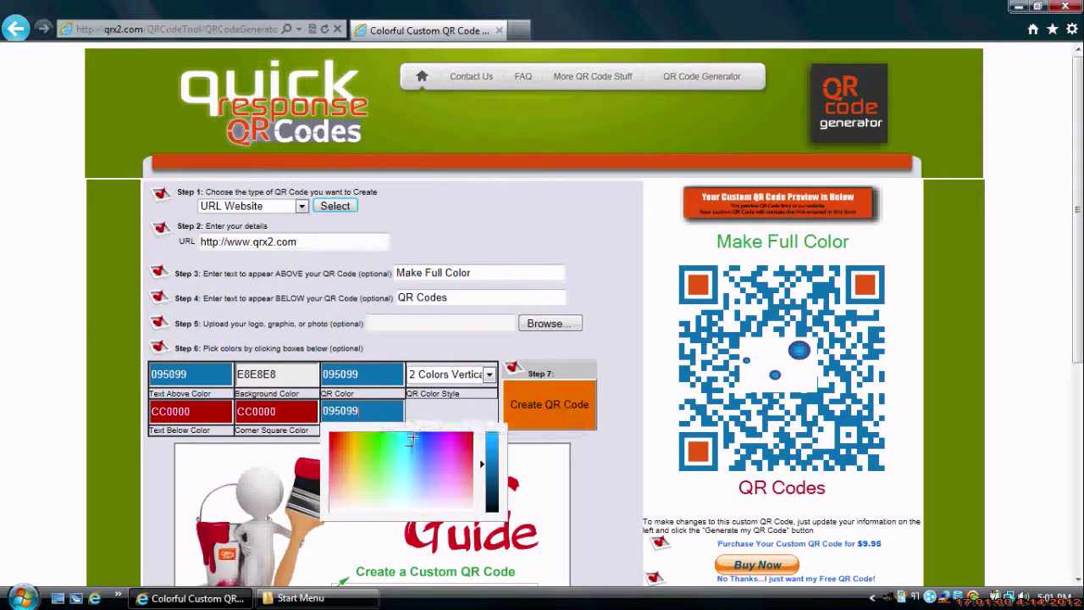
pyautogui.moveTo(494, 457); pyautogui.dragTo(494, 450)
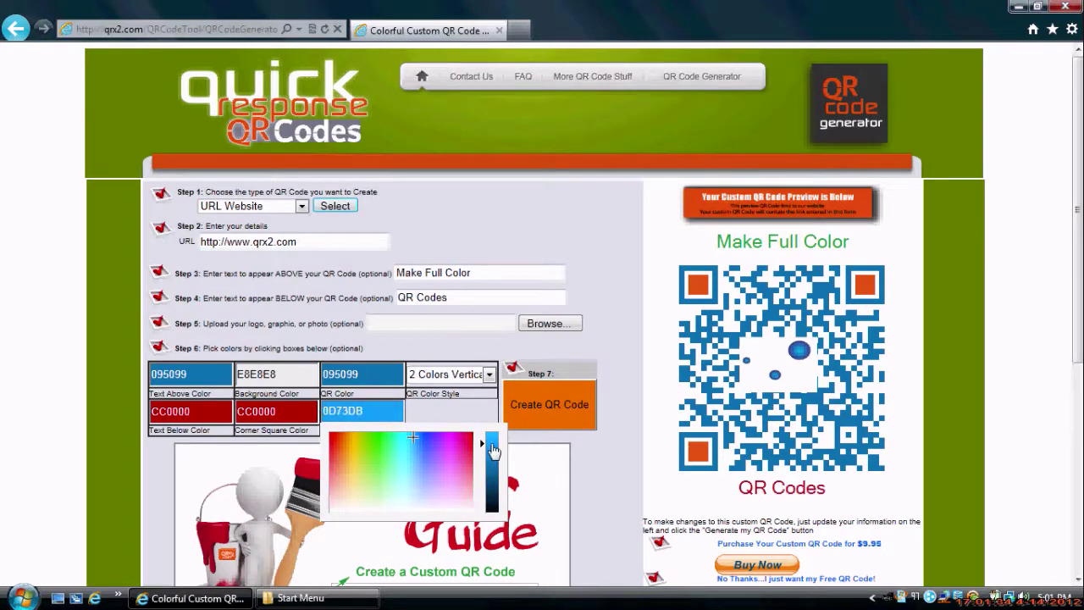
pyautogui.moveTo(493, 450); pyautogui.dragTo(494, 457)
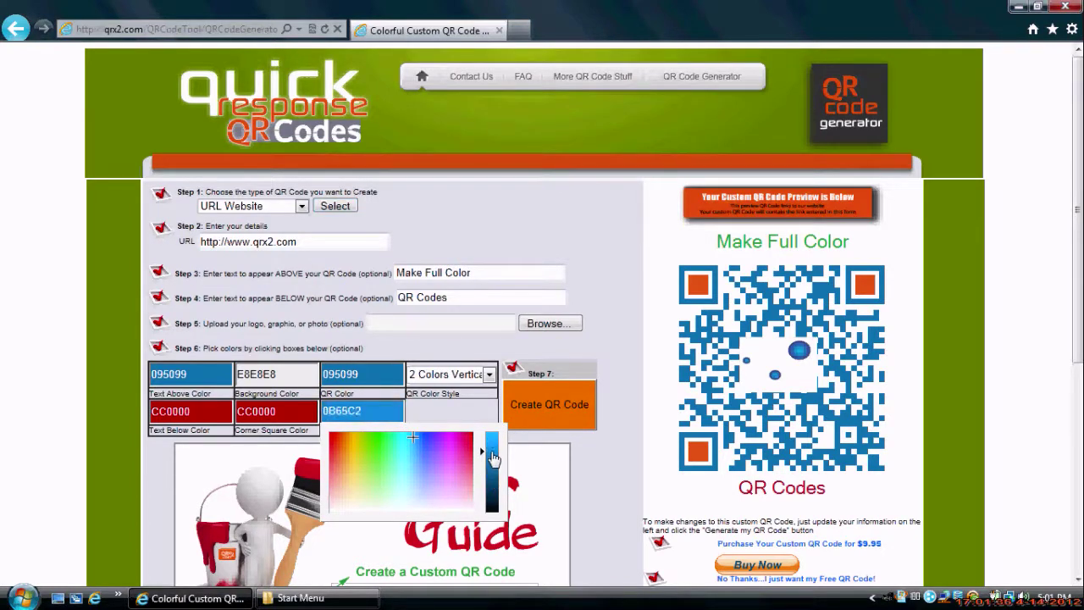
# Regenerate the preview, then switch to the 2 Colors Horizontal style.
pyautogui.click(526, 415)
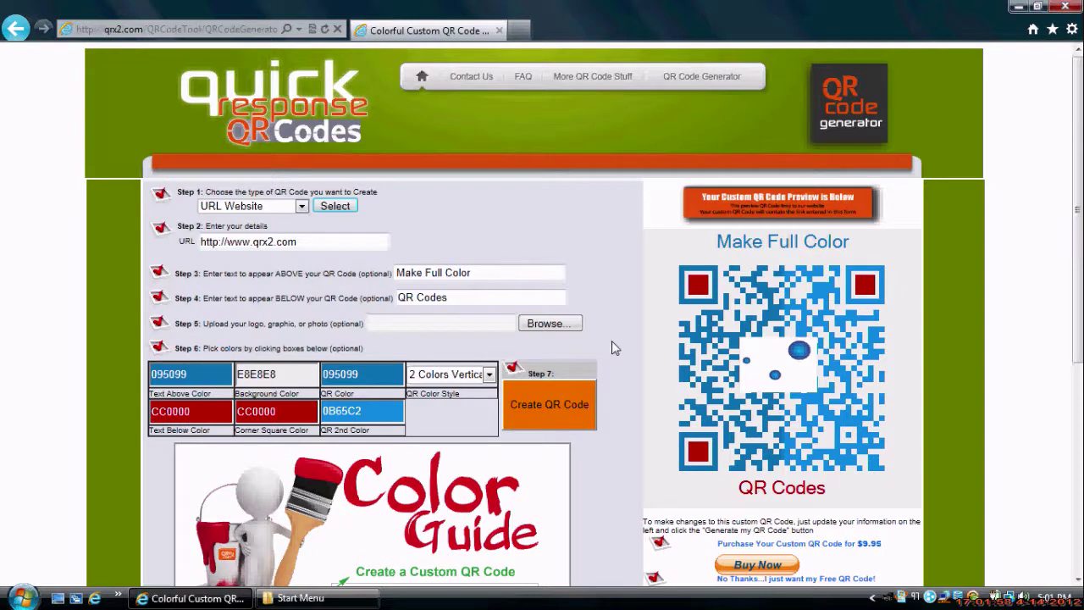
pyautogui.click(488, 375)
pyautogui.click(485, 412)
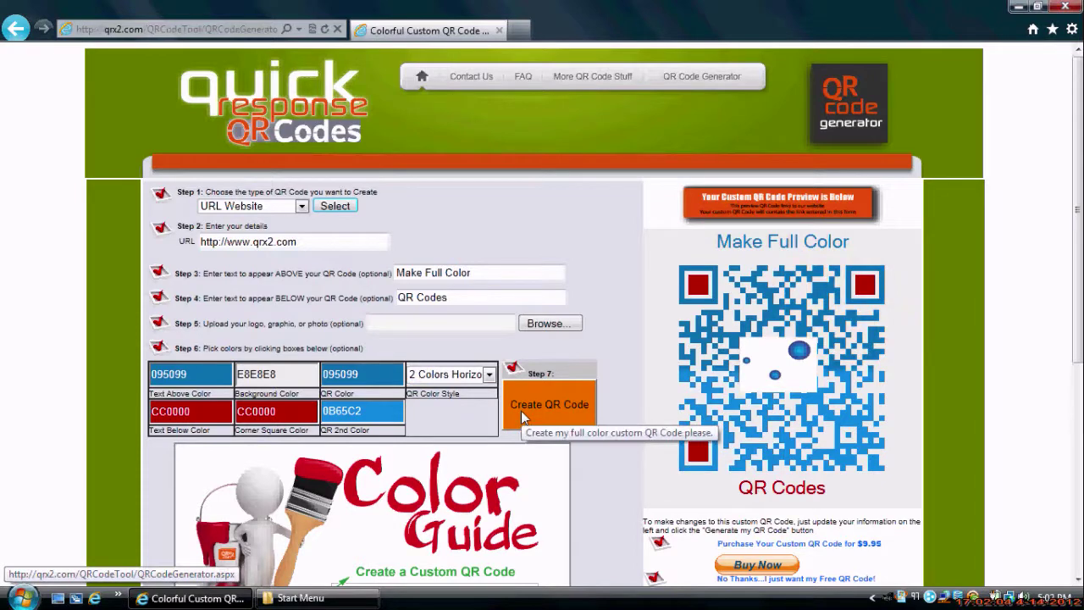
# Set the background to grey CCCCCC and regenerate the preview.
pyautogui.click(291, 375)
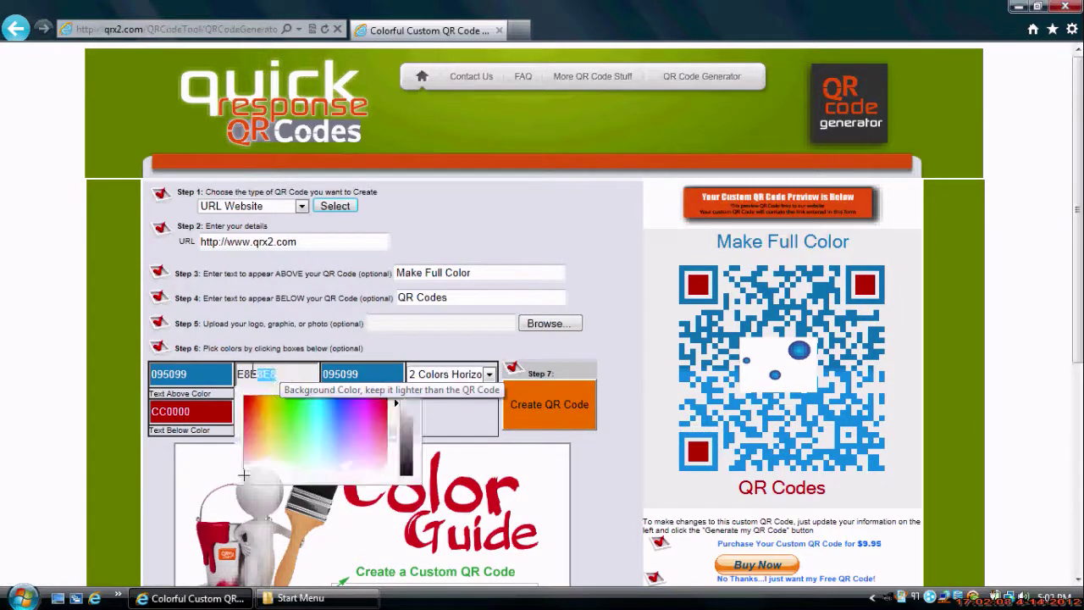
pyautogui.click(403, 415)
pyautogui.moveTo(403, 415); pyautogui.dragTo(404, 419)
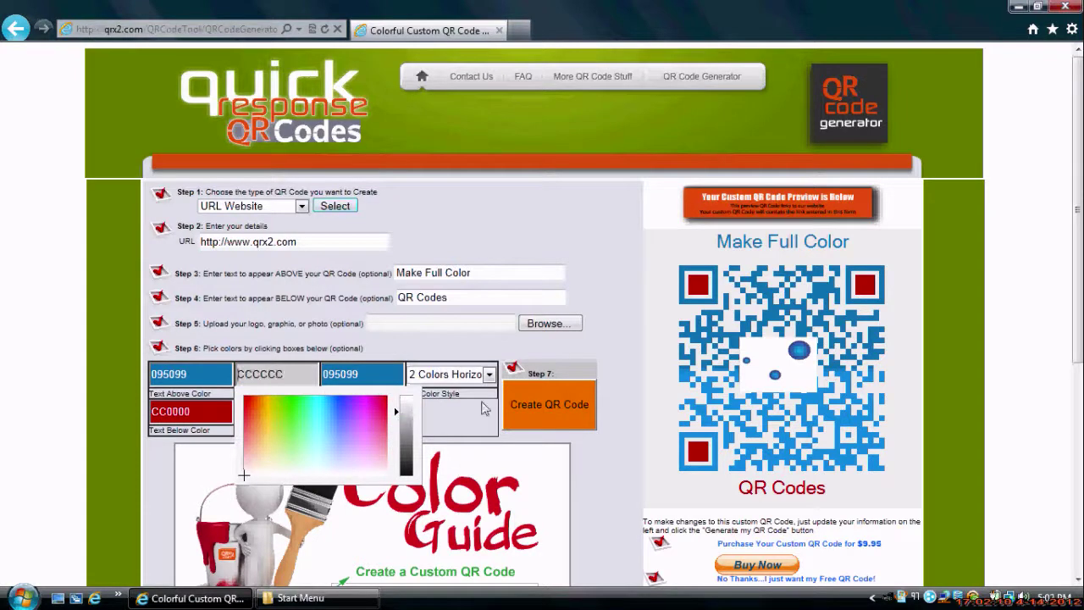
pyautogui.click(523, 402)
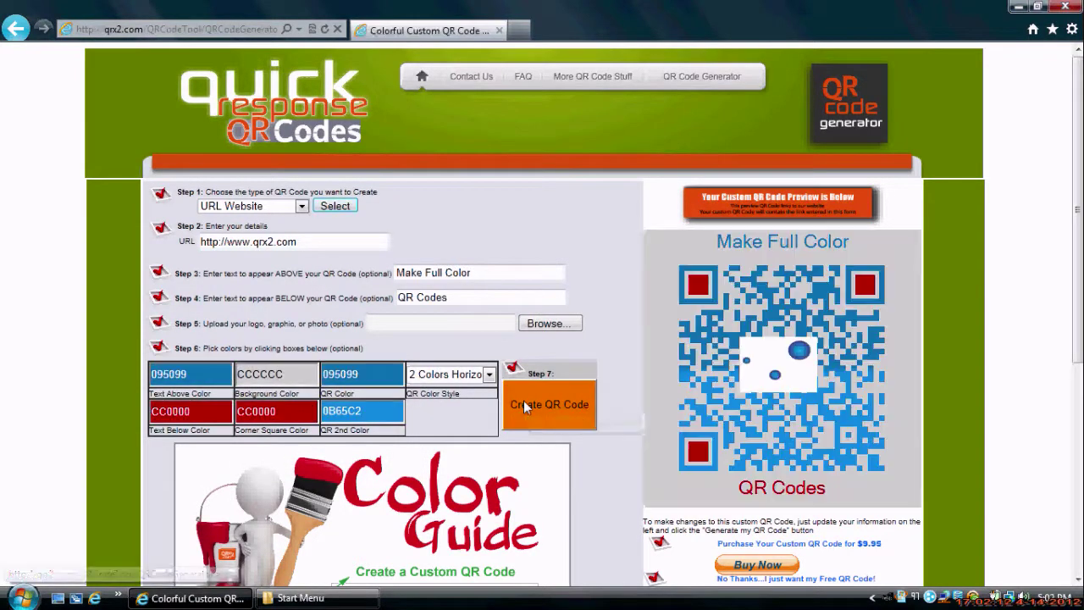
# Change the background to white ffffff and regenerate the code.
pyautogui.click(307, 373)
pyautogui.write('ffff')
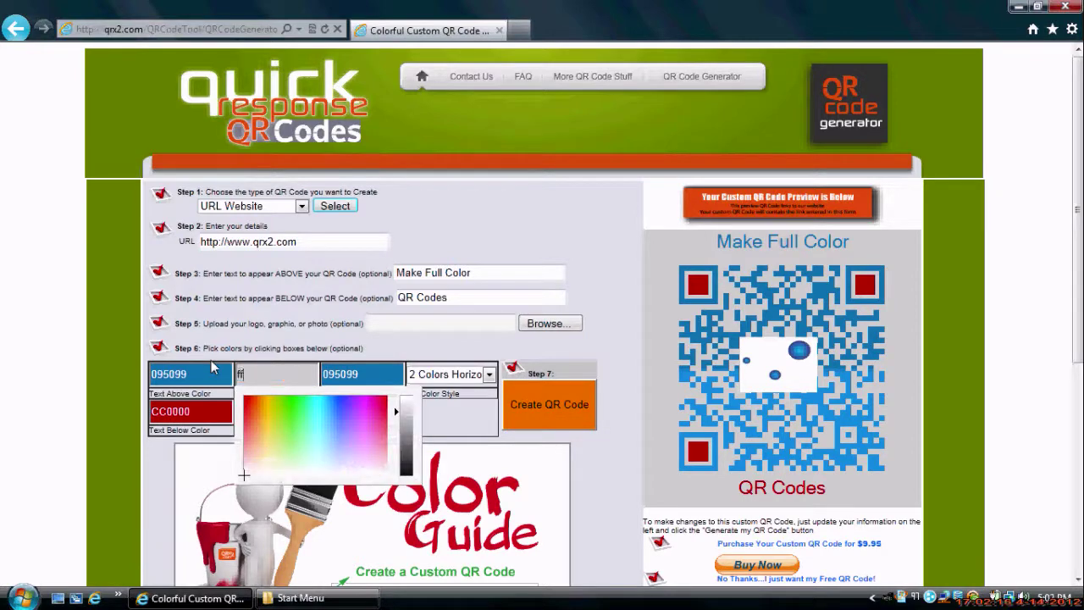
pyautogui.write('ff')
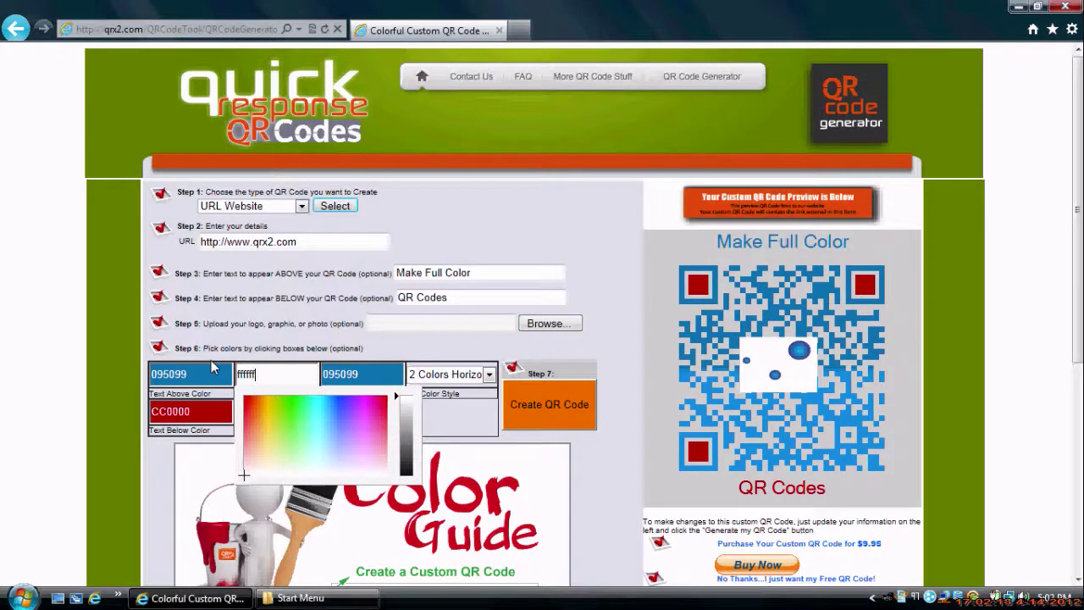
pyautogui.click(554, 398)
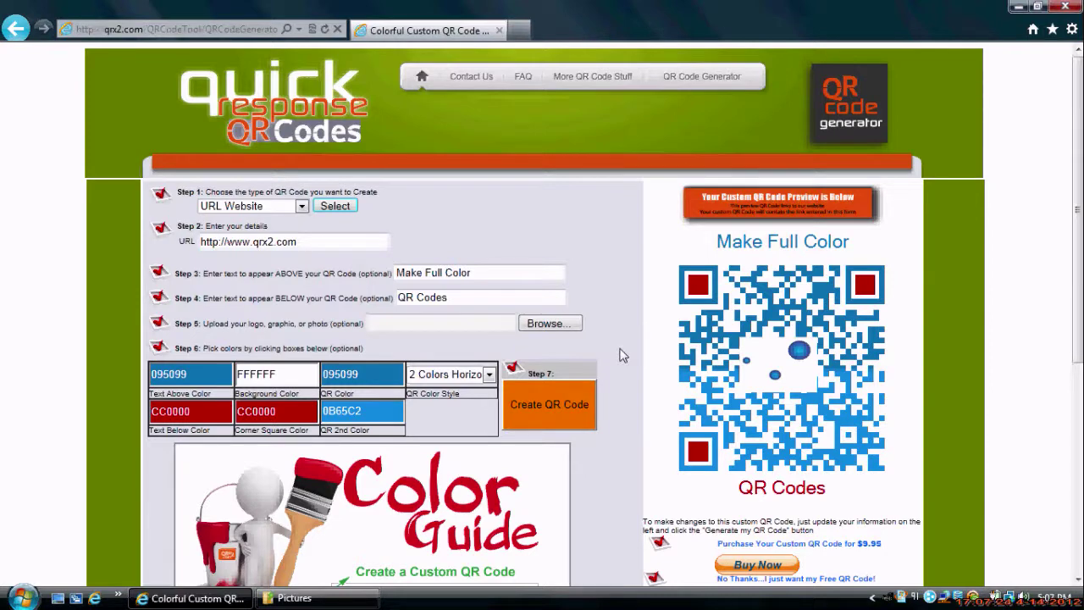
pyautogui.click(569, 326)
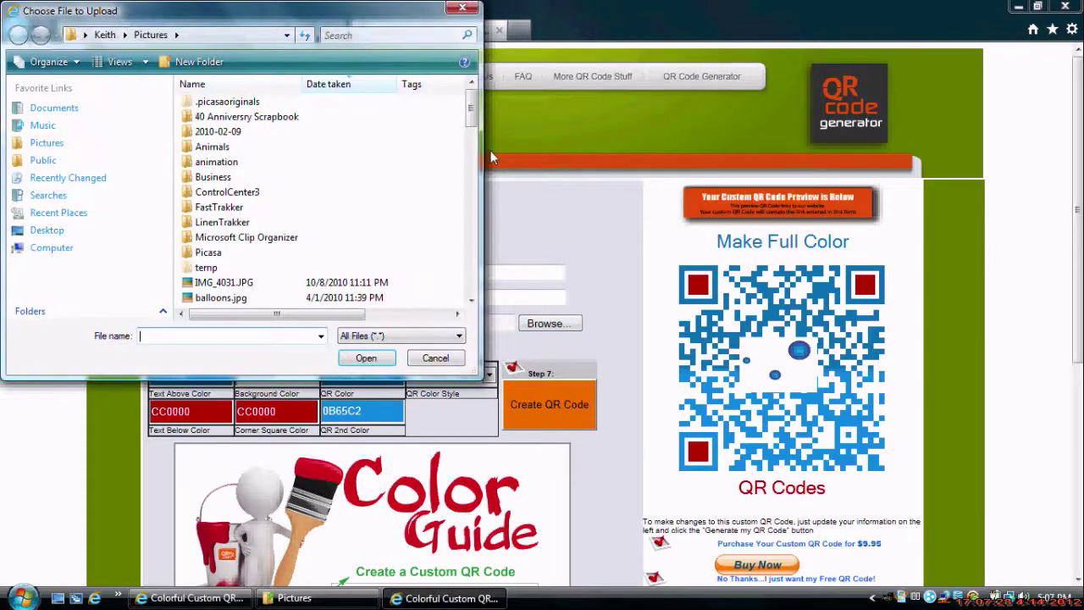
# Choose cdcaseblankdisc.png as the logo and regenerate the QR code.
pyautogui.click(230, 84)
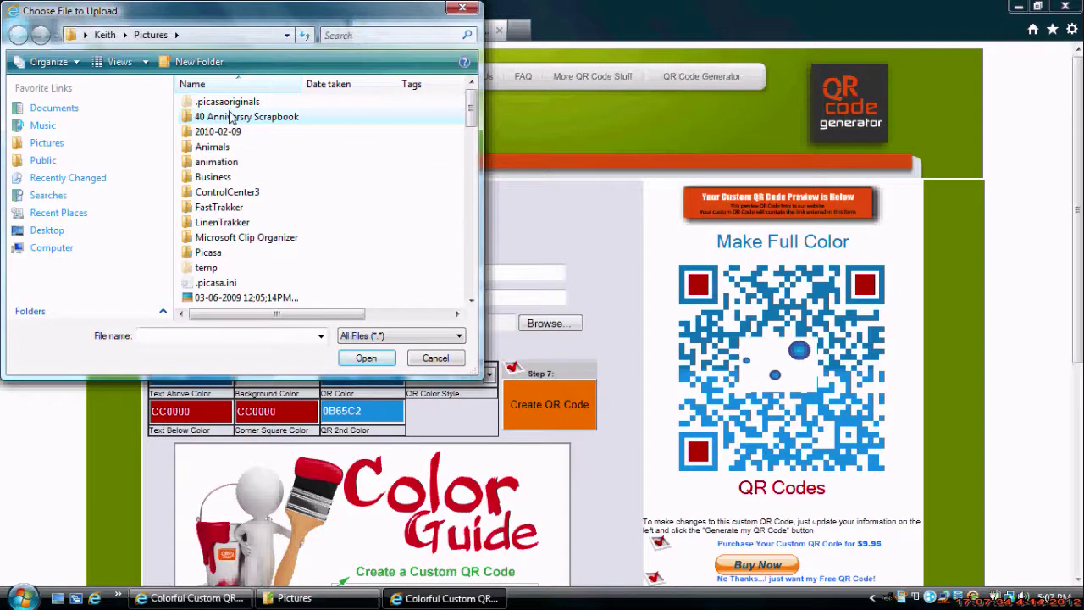
pyautogui.write('casino.jpg')
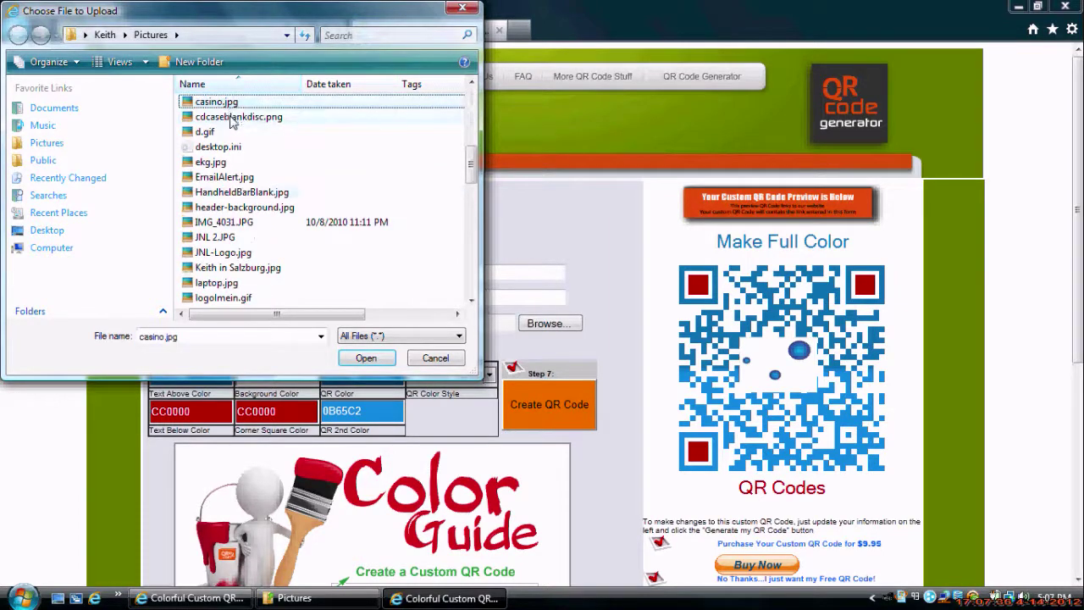
pyautogui.doubleClick(231, 116)
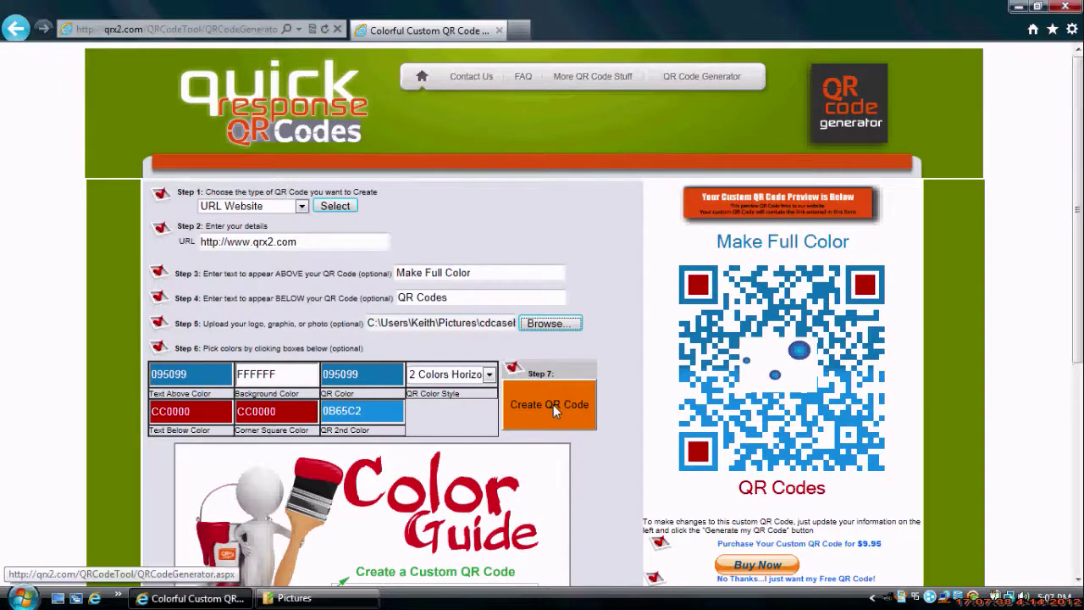
pyautogui.click(553, 404)
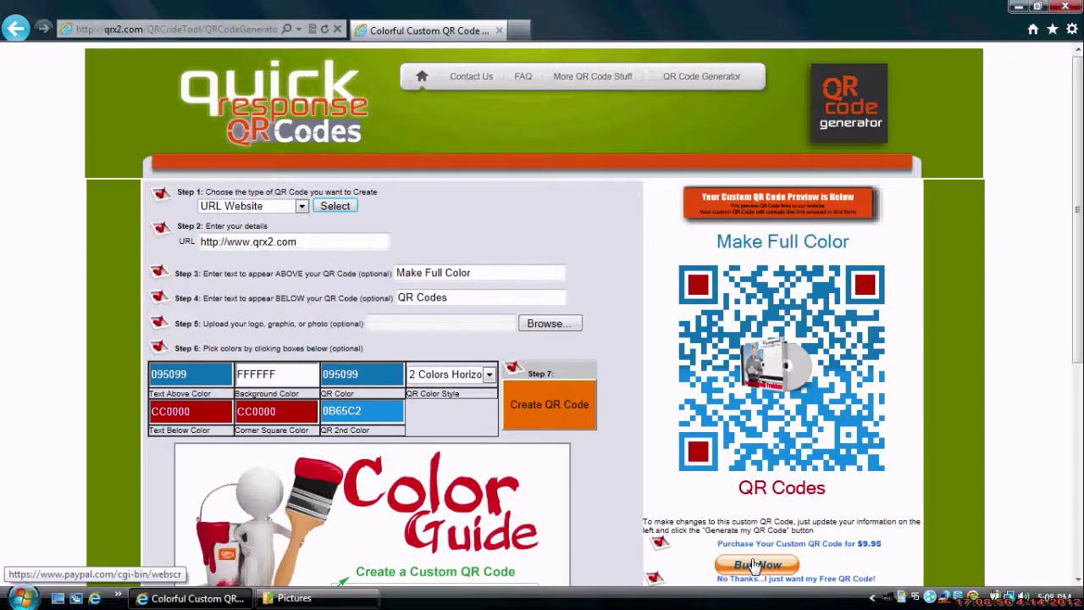
# Request the free black-and-white version of the QR code.
pyautogui.scroll(-1, 1069, 446)
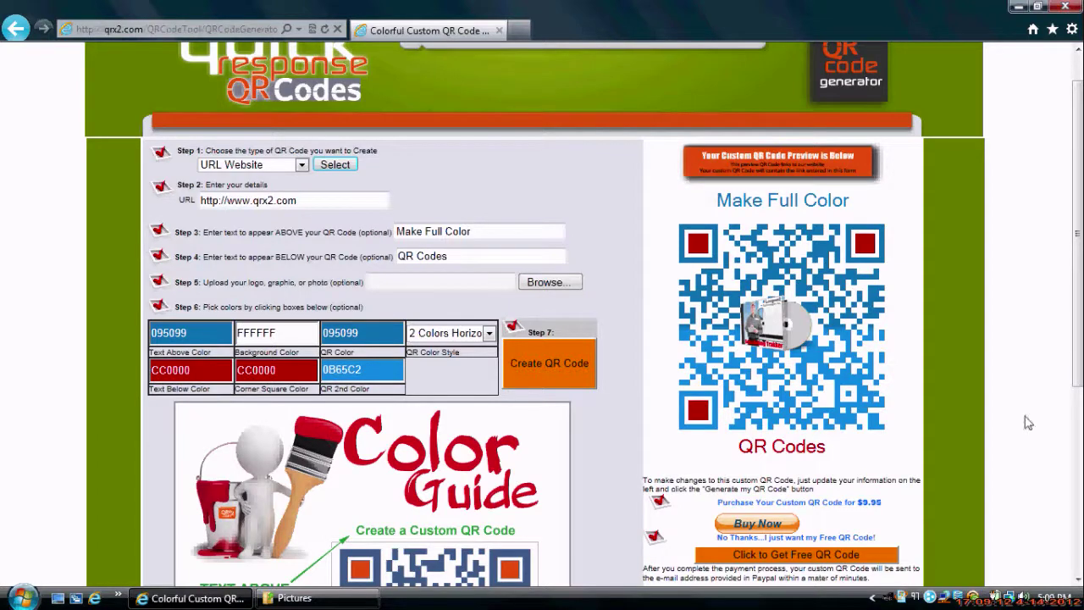
pyautogui.click(856, 557)
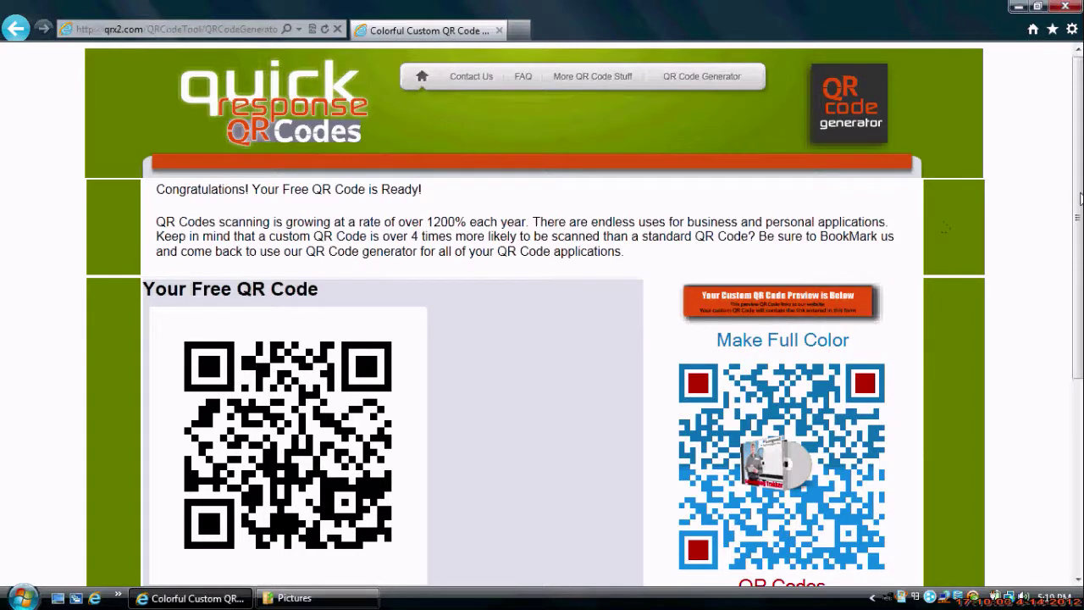
# Scroll down to the free code's save instructions and the $9.95 custom-code offer.
pyautogui.scroll(-3, 1079, 208)
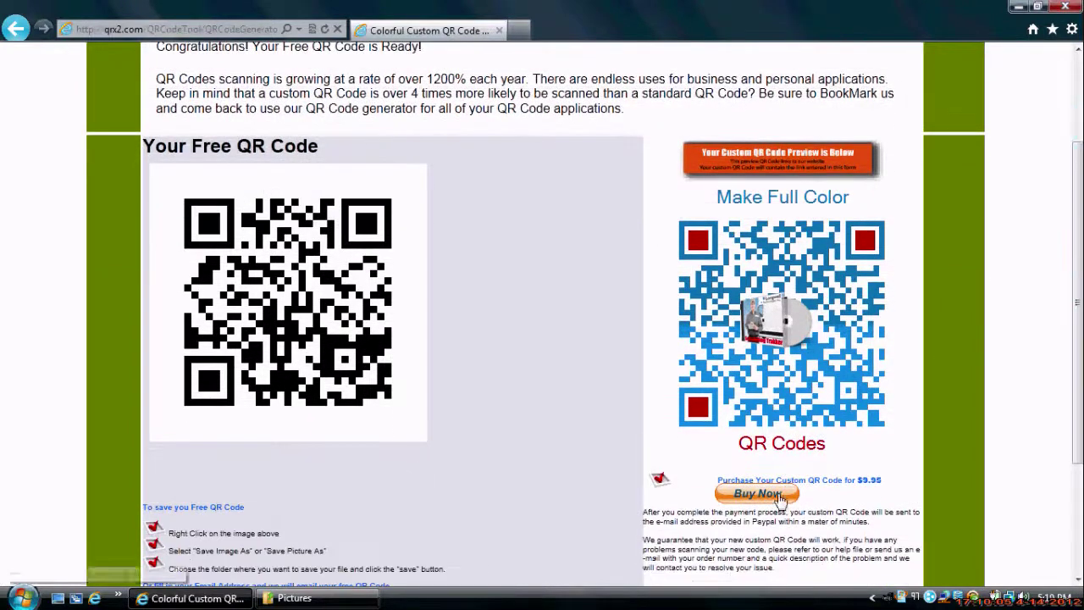